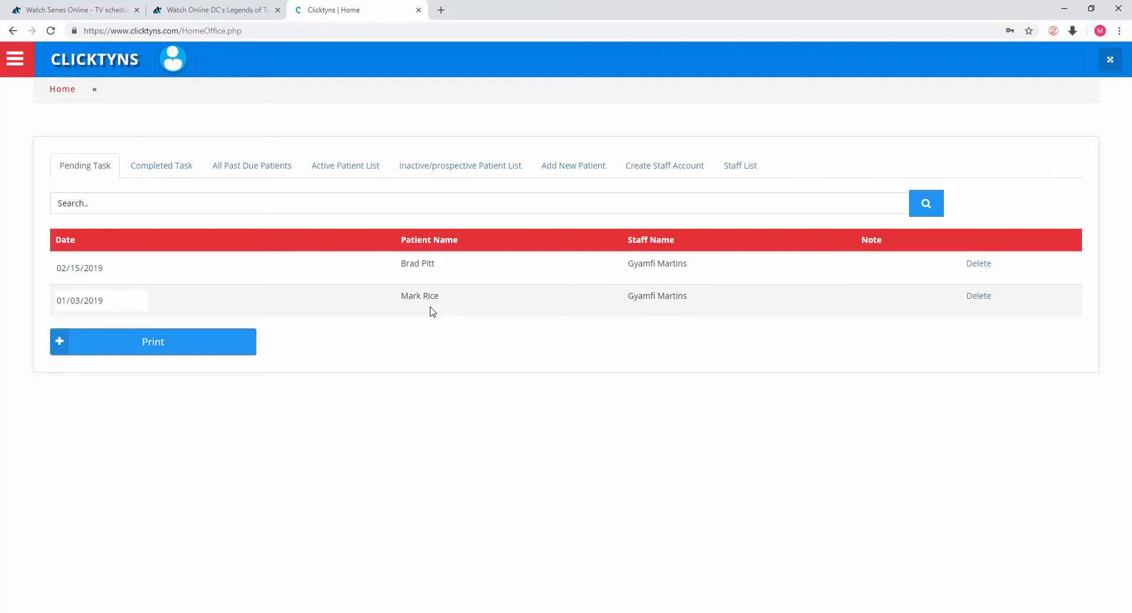
Step: Open the reassessment form of the entry in the Completed Task list
click(174, 165)
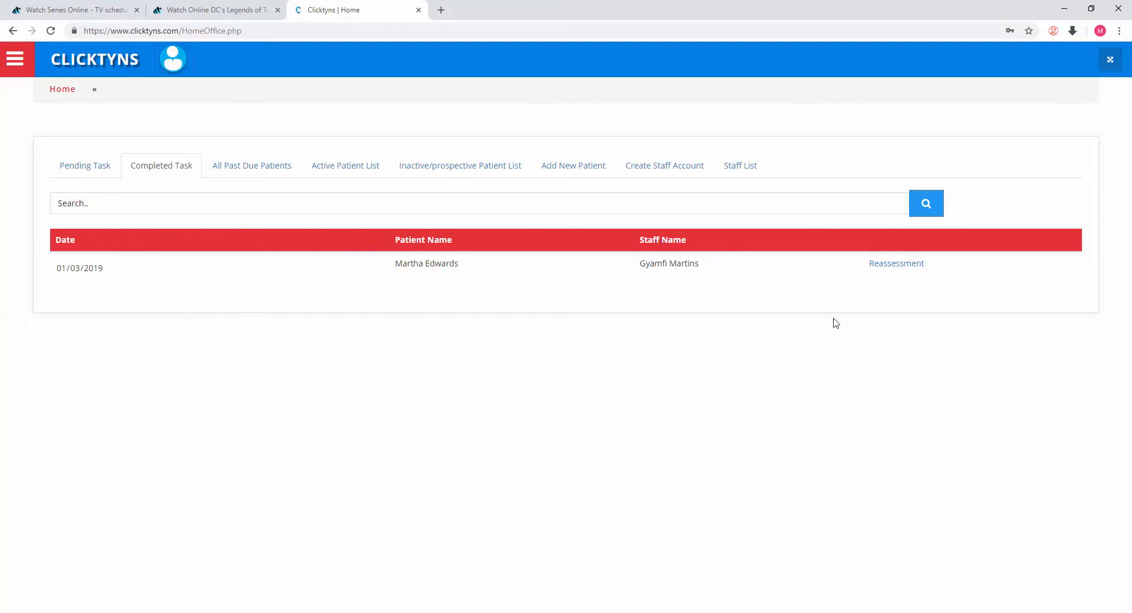
click(896, 263)
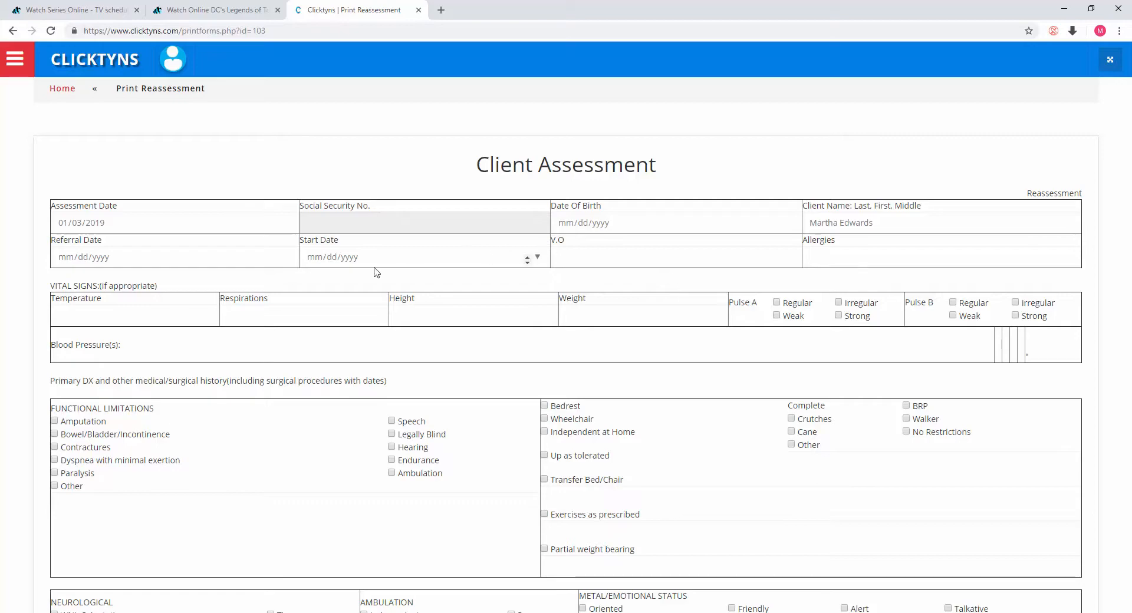
Step: Scroll through the Client Assessment and Supervisory Visit Note sections of the reassessment form
scroll(375, 267, down, 6)
scroll(375, 267, down, 20)
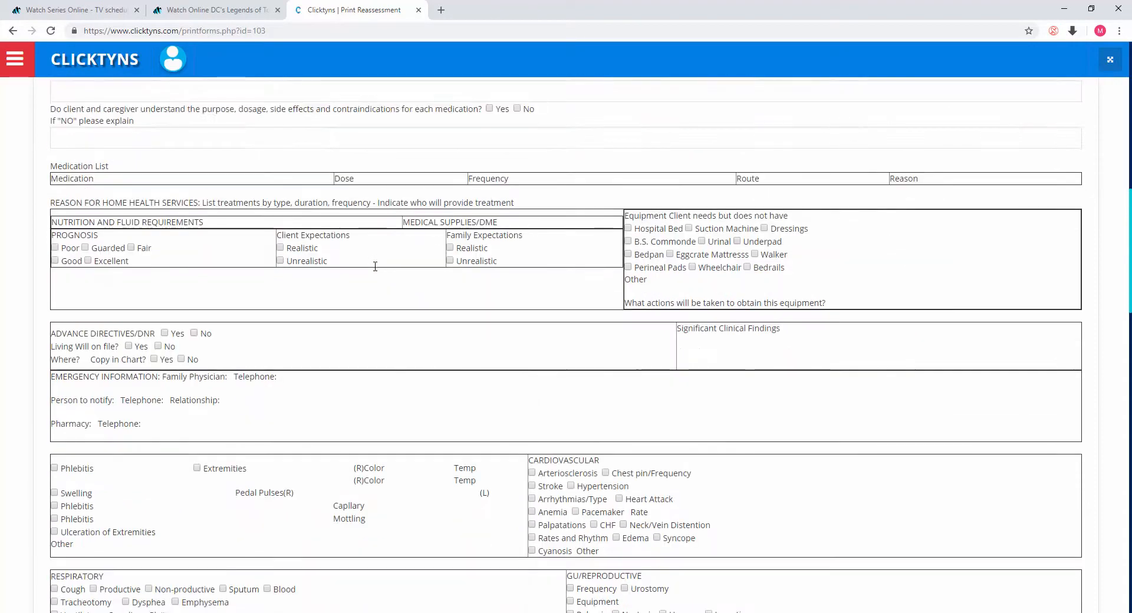
scroll(376, 270, down, 8)
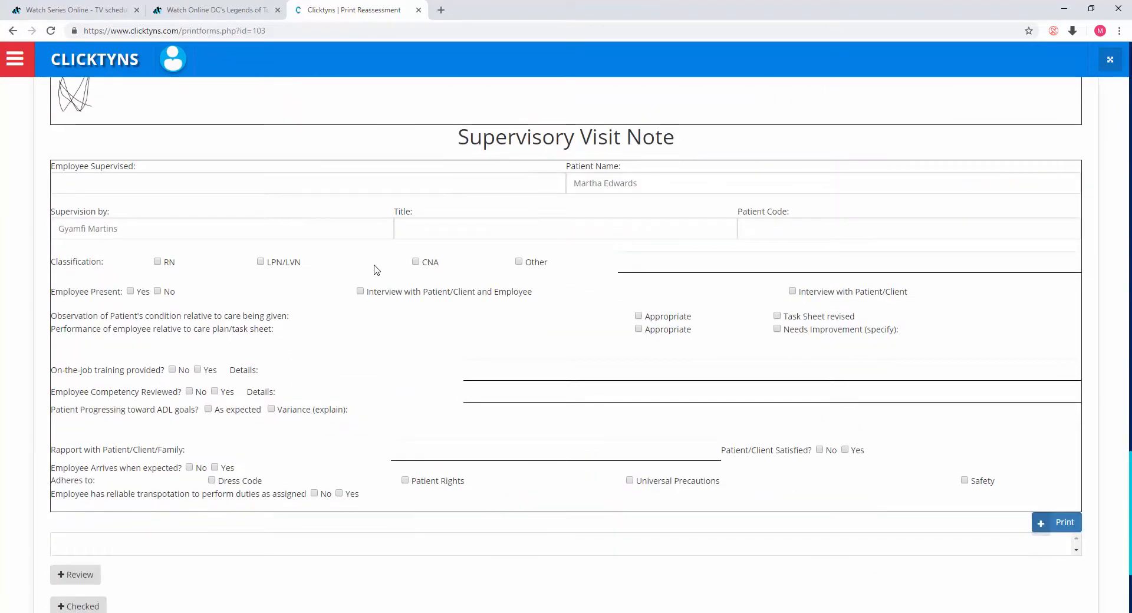
scroll(376, 270, up, 4)
scroll(375, 268, up, 5)
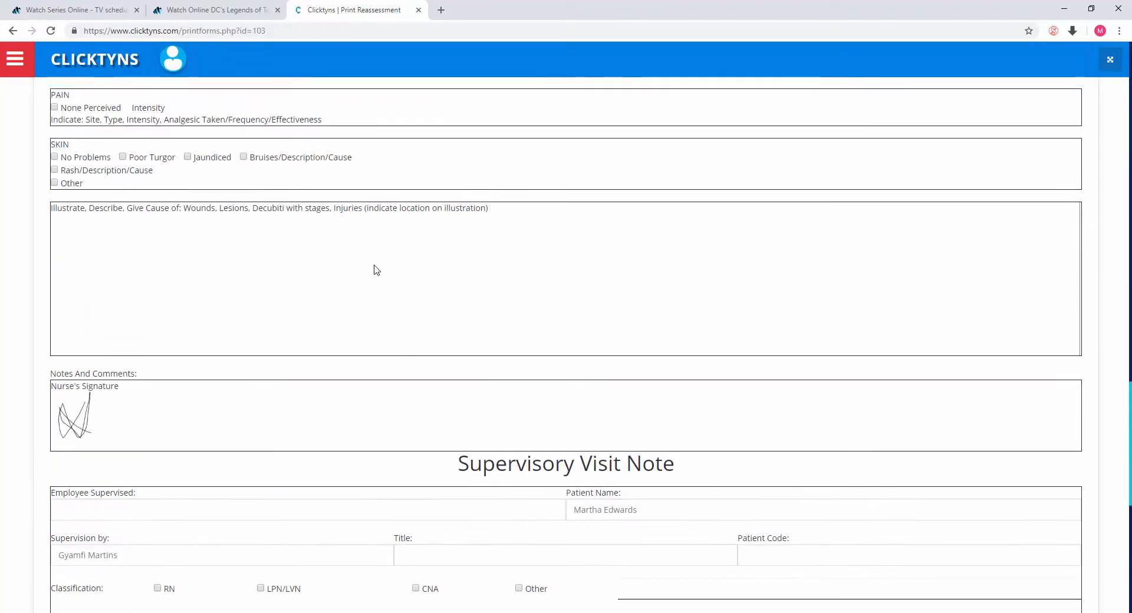
scroll(374, 262, down, 8)
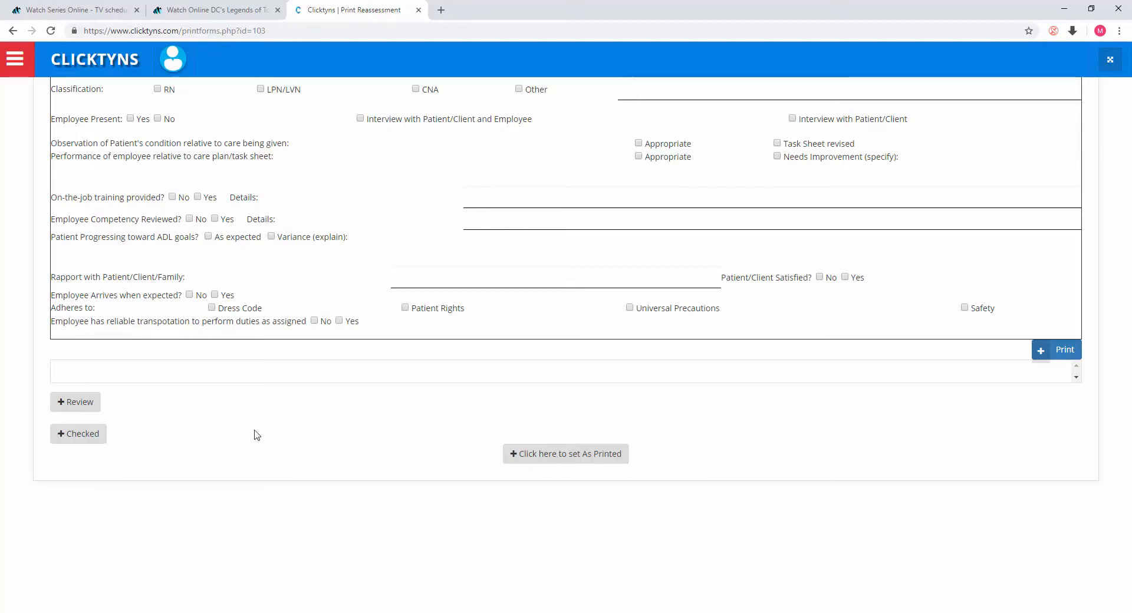
scroll(142, 203, up, 2)
scroll(142, 204, up, 20)
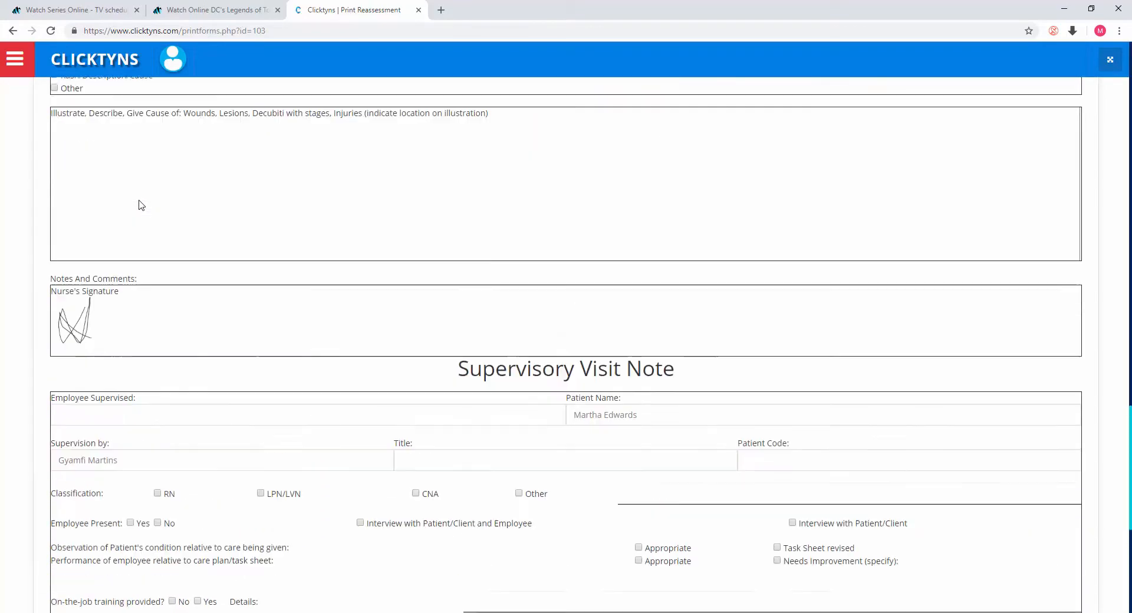
scroll(140, 201, up, 15)
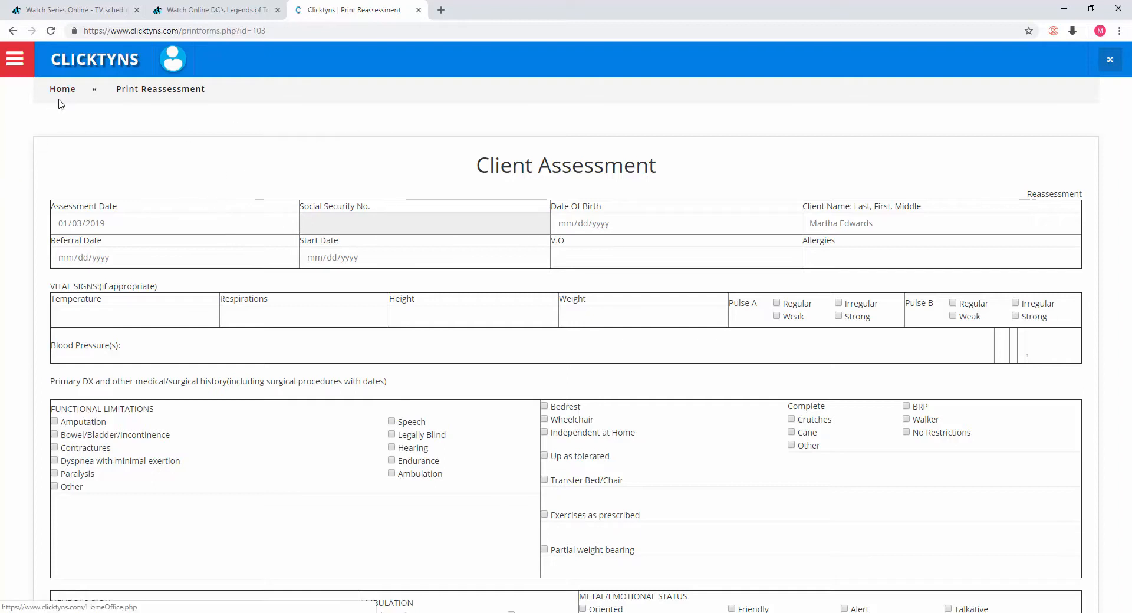
Step: Return to the dashboard and view the All Past Due Patients list
click(15, 59)
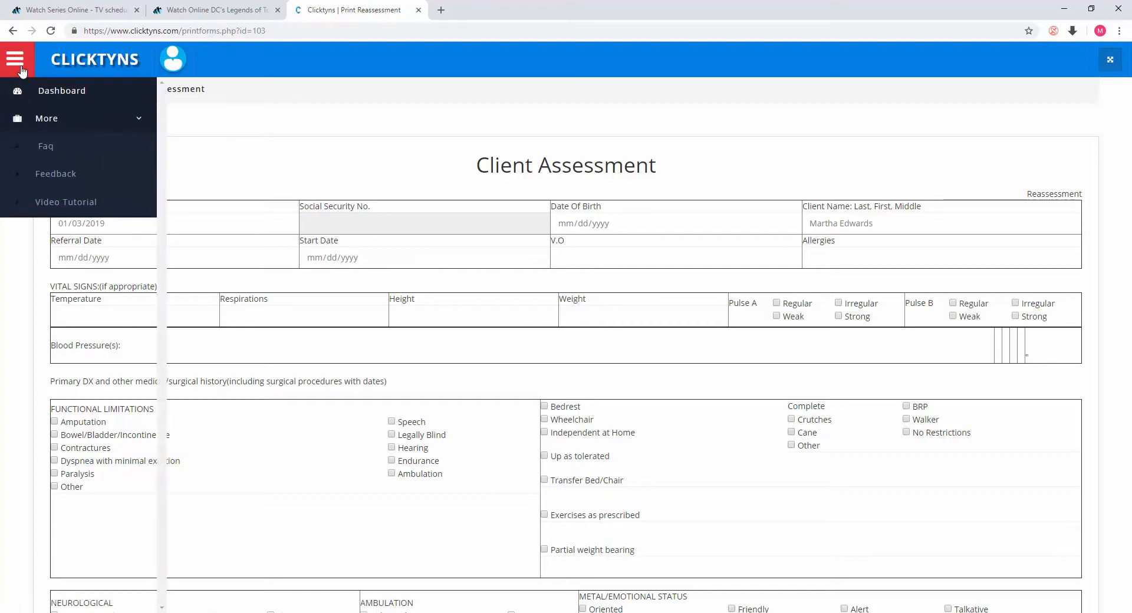
click(61, 93)
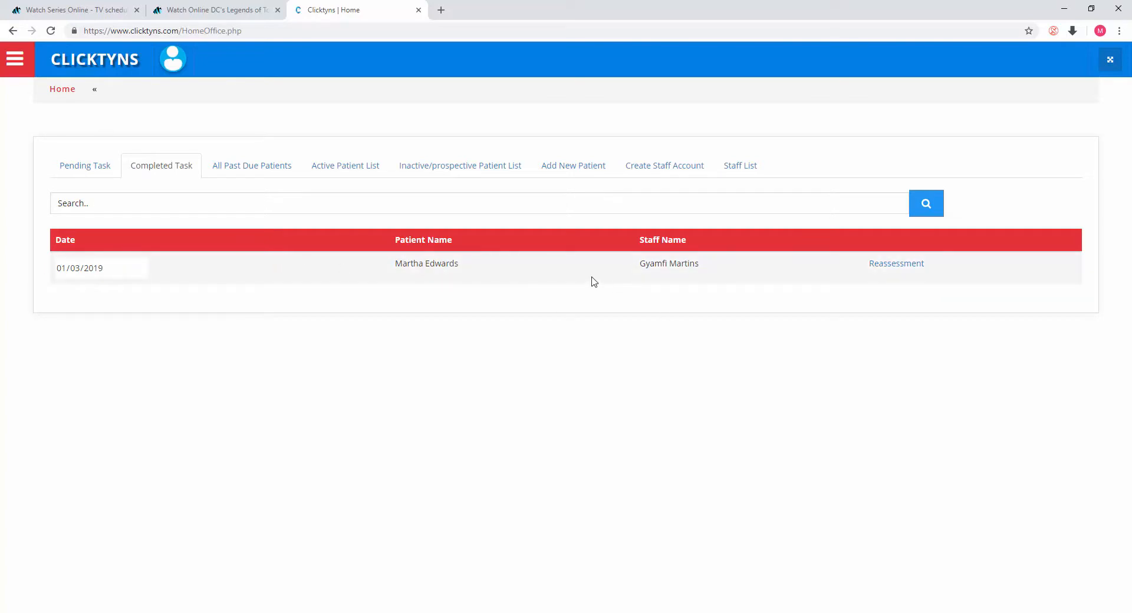
click(246, 171)
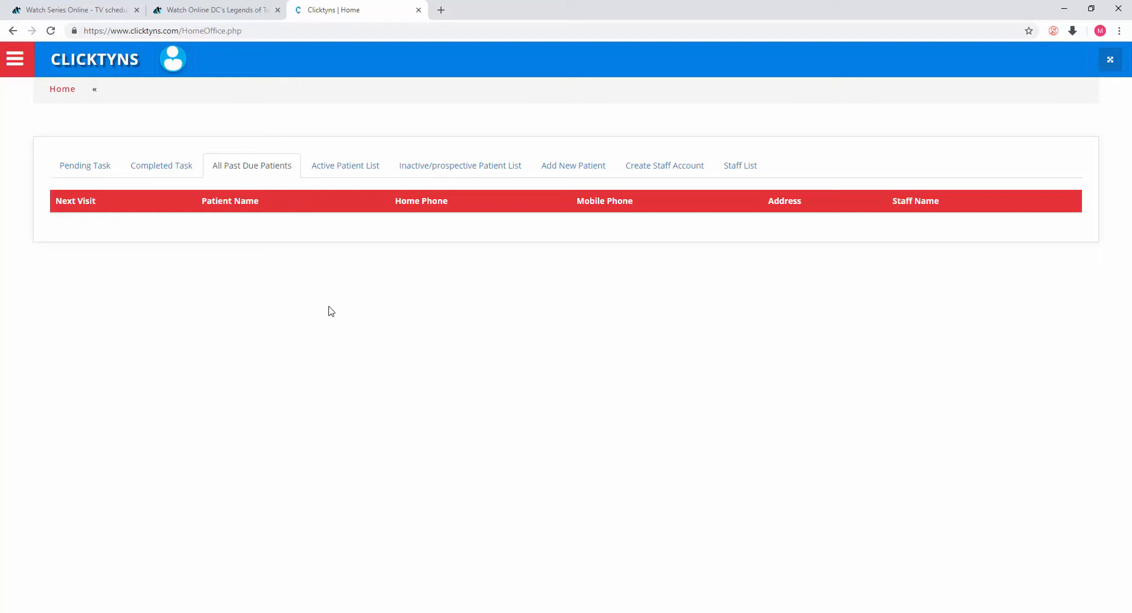
Step: Open the Active Patient List and search it for patients matching mark
click(355, 168)
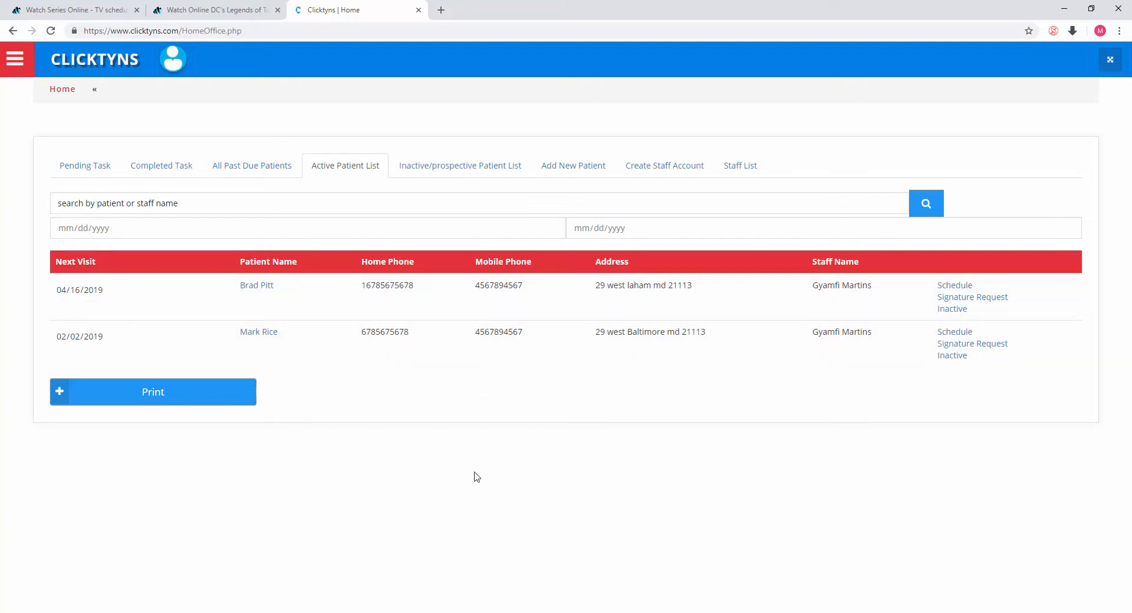
click(399, 197)
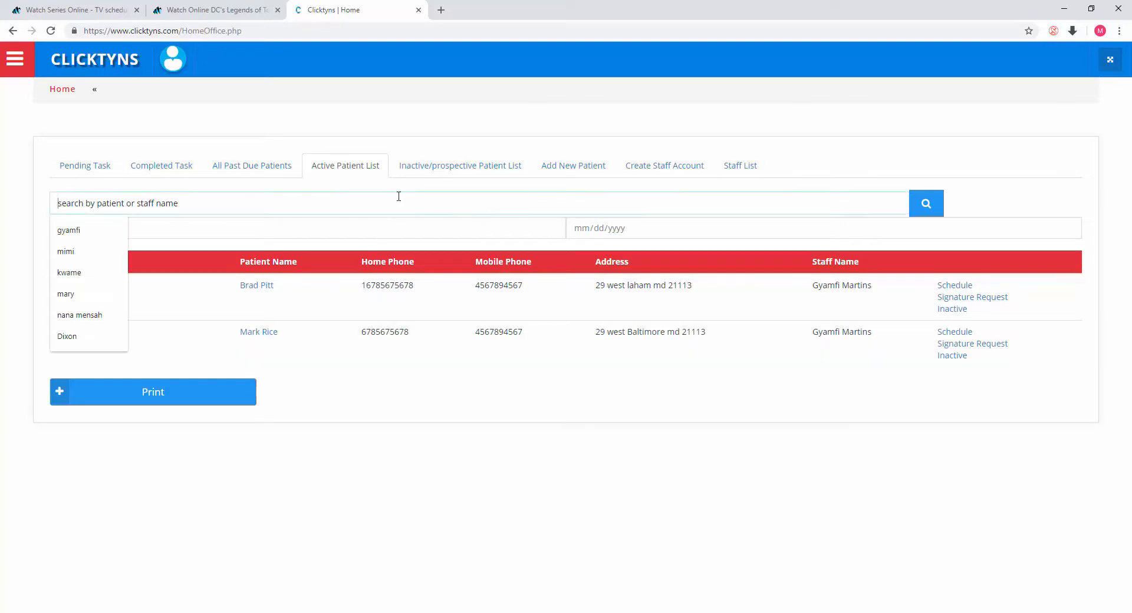
click(89, 230)
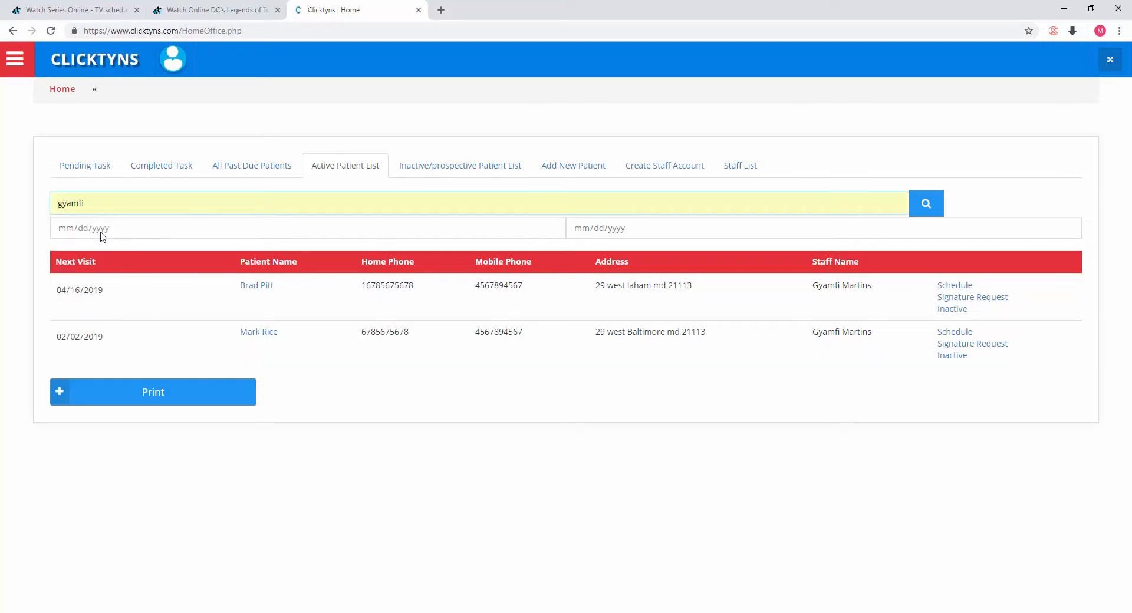
double_click(89, 202)
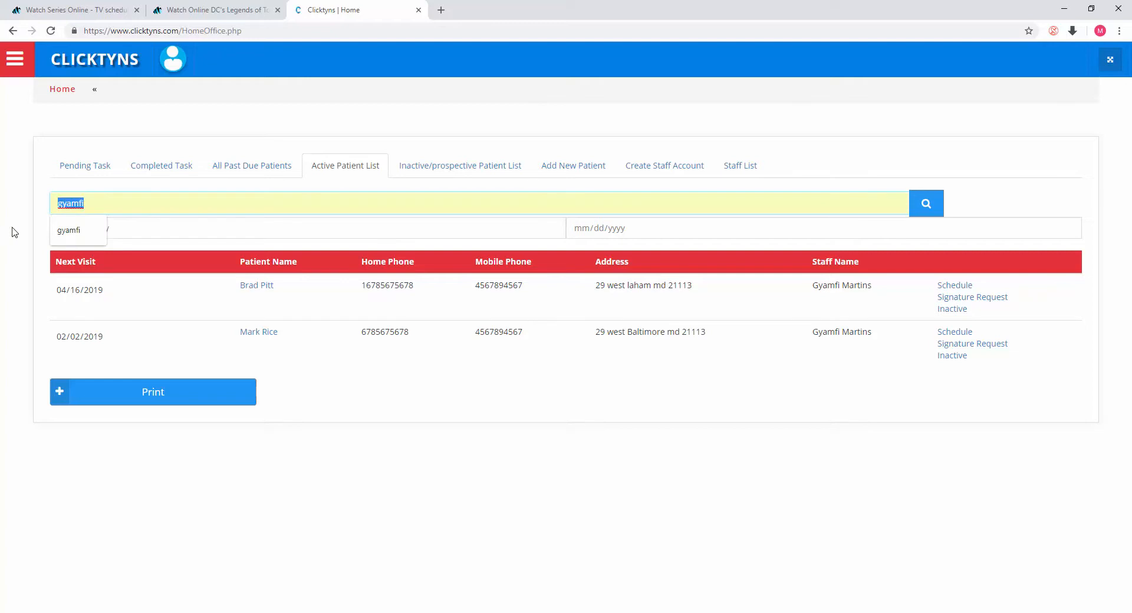
text(mark)
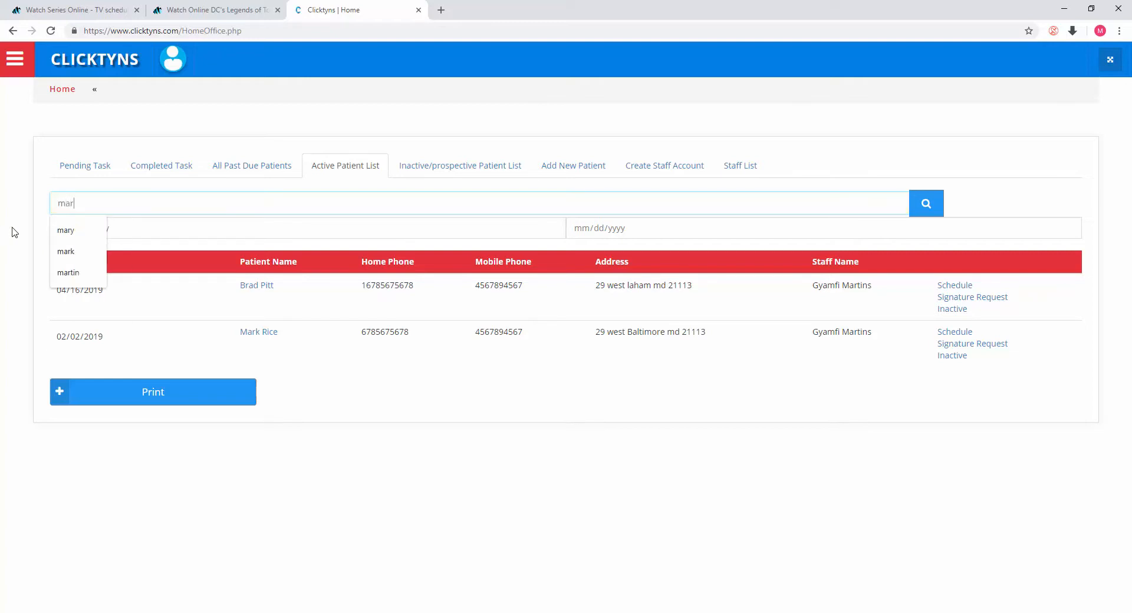
click(937, 212)
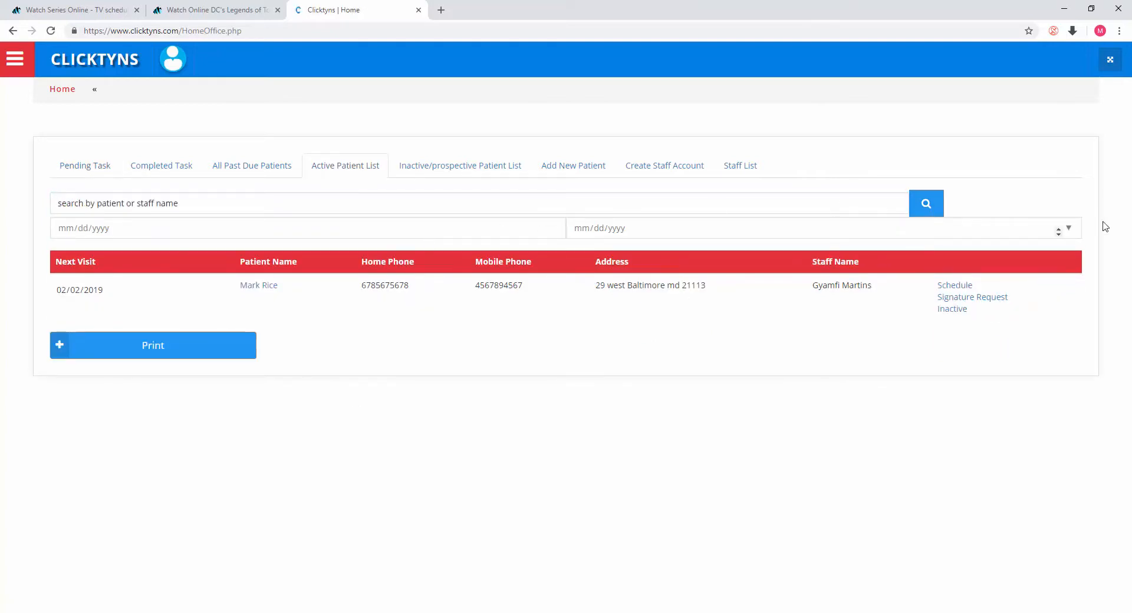
Step: Search the active patient list by the assigned staff member's name from the suggestions
click(380, 197)
click(73, 231)
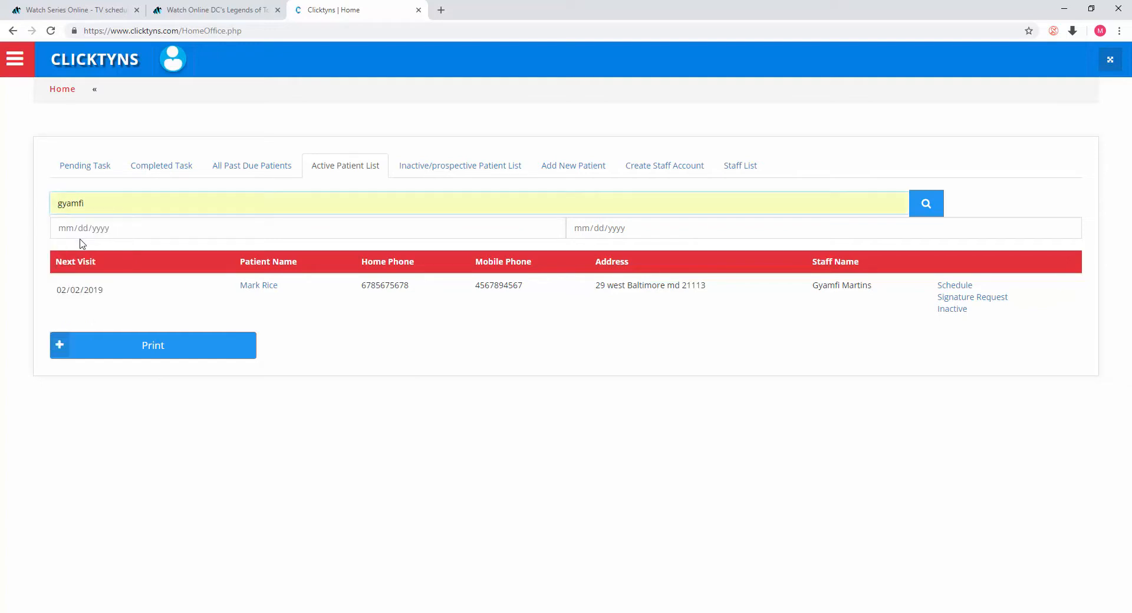
click(917, 203)
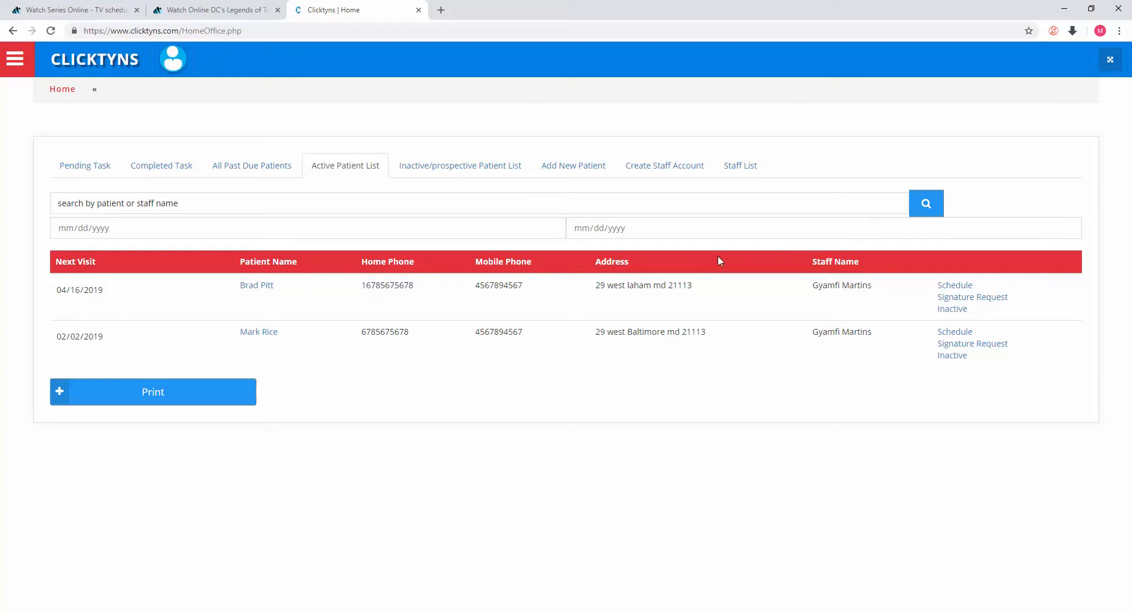
Step: Open the profile of the active patient whose next visit is 04/16/2019
click(708, 198)
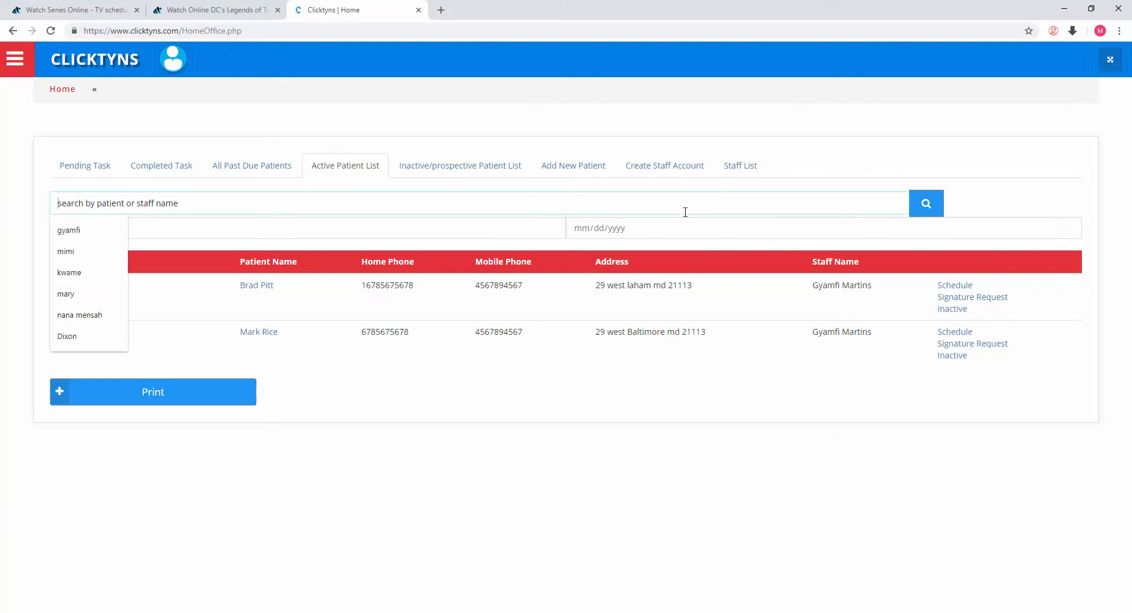
click(86, 239)
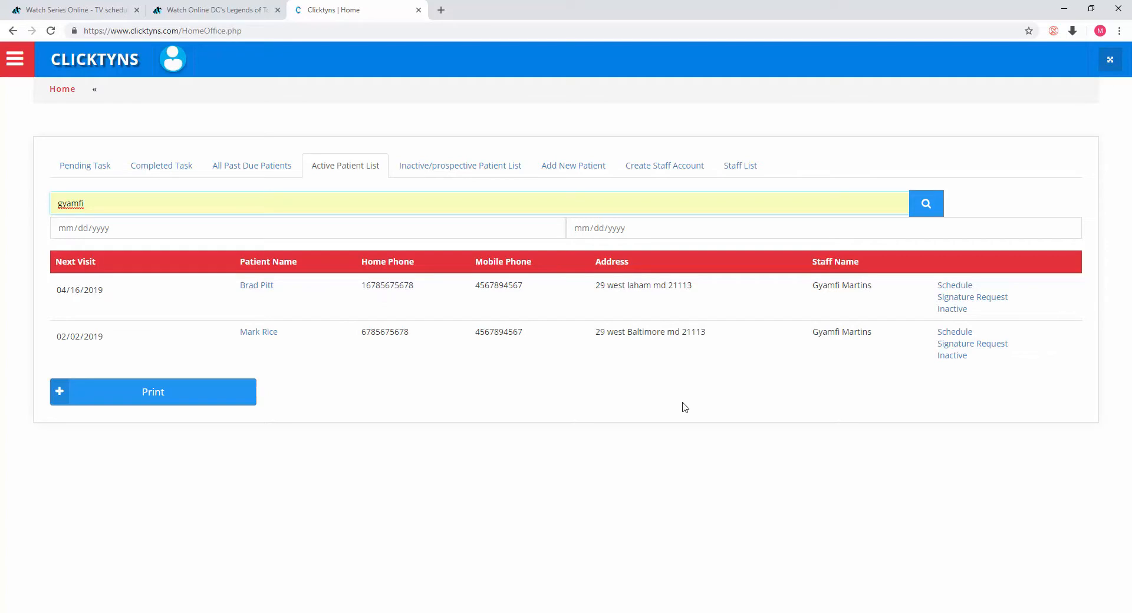
click(257, 288)
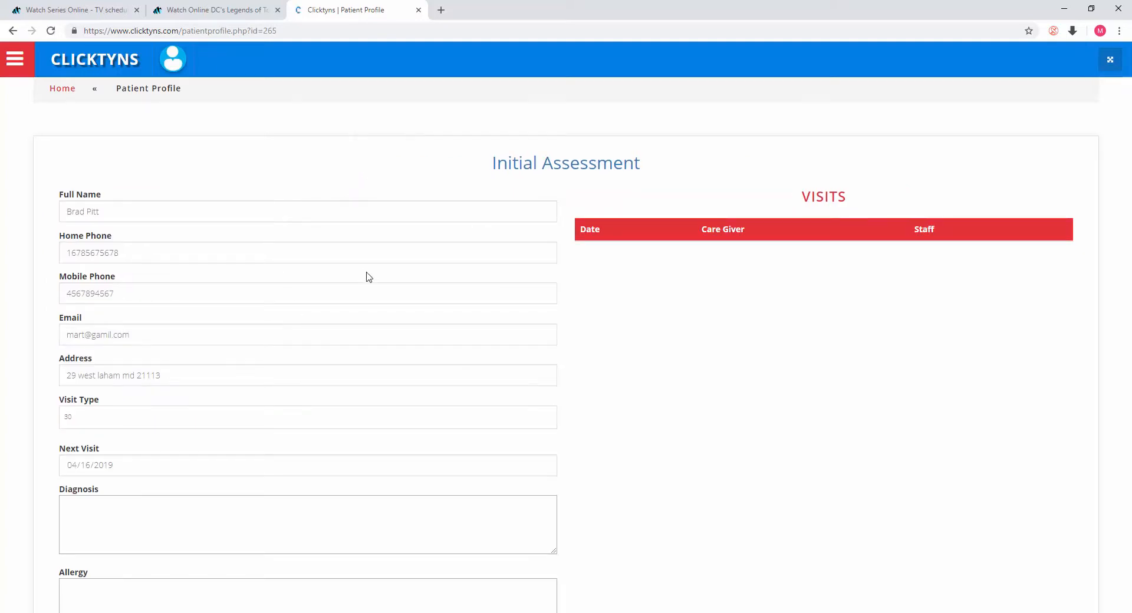
Step: Inspect the available Visit Type options in the patient profile without choosing one
scroll(381, 258, down, 1)
scroll(378, 260, down, 2)
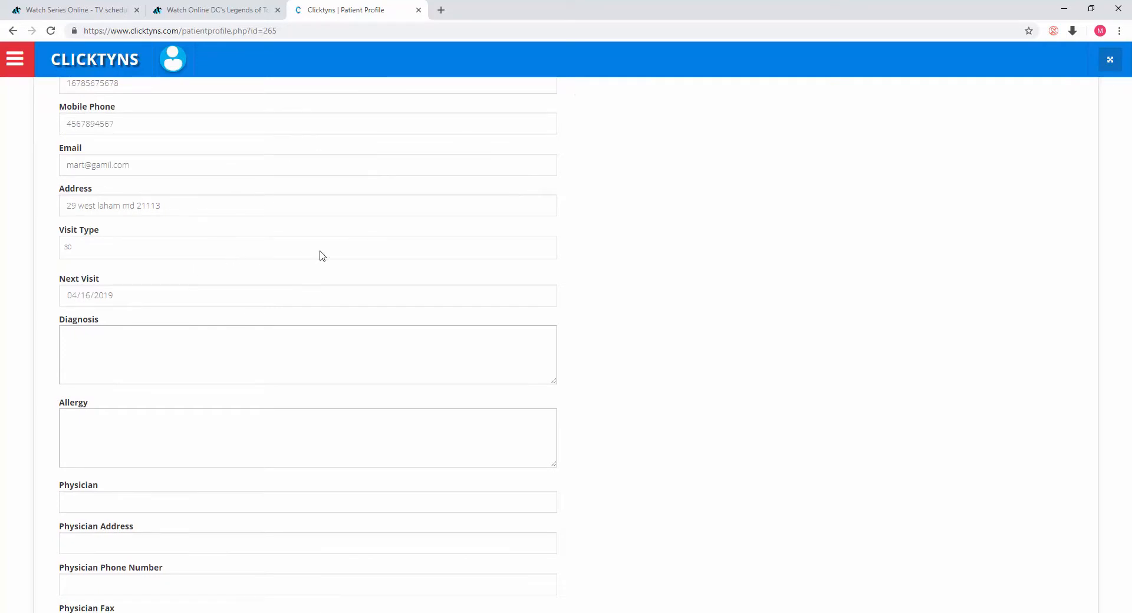
click(543, 254)
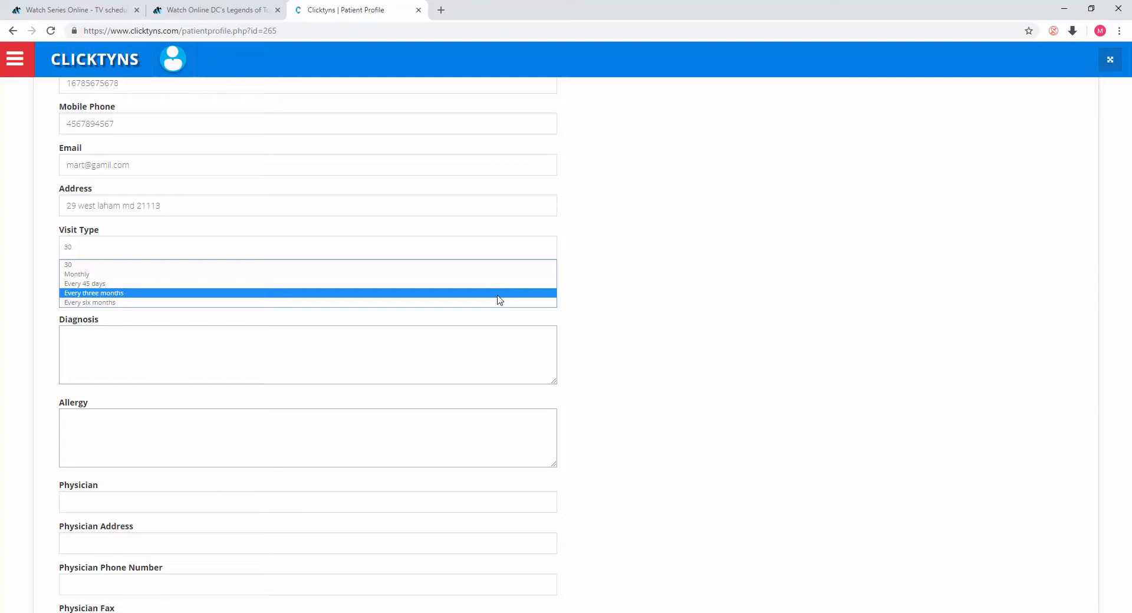
click(799, 185)
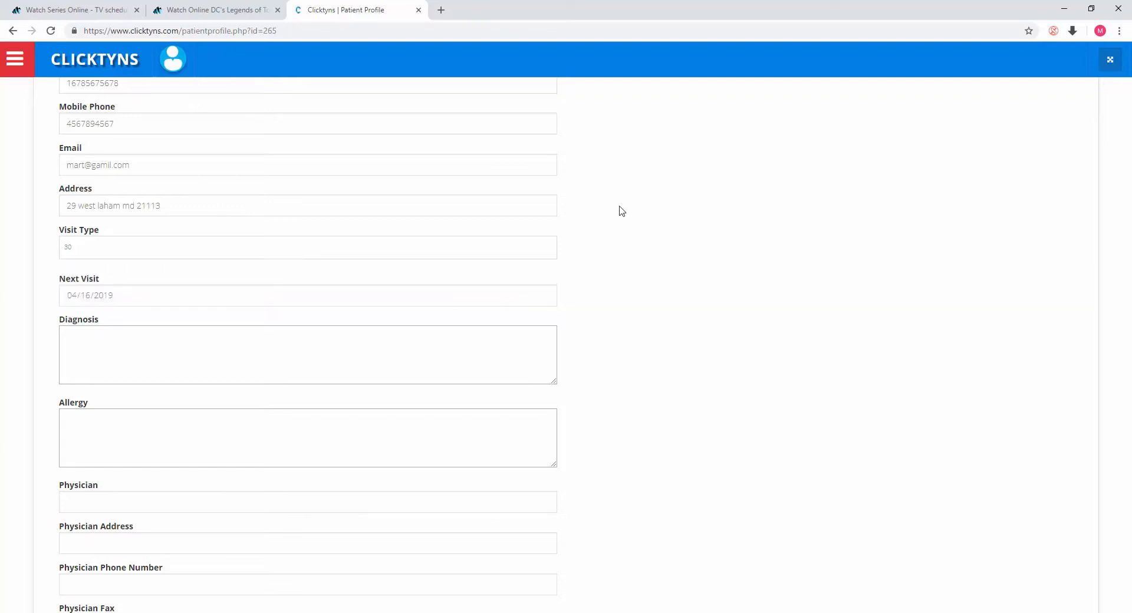
click(542, 253)
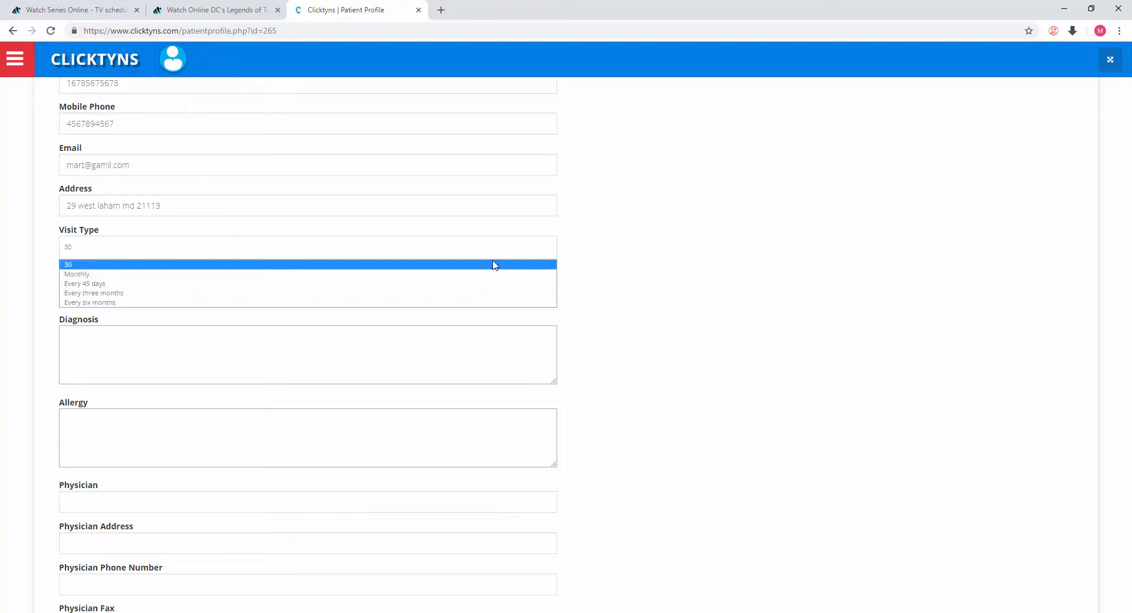
click(890, 285)
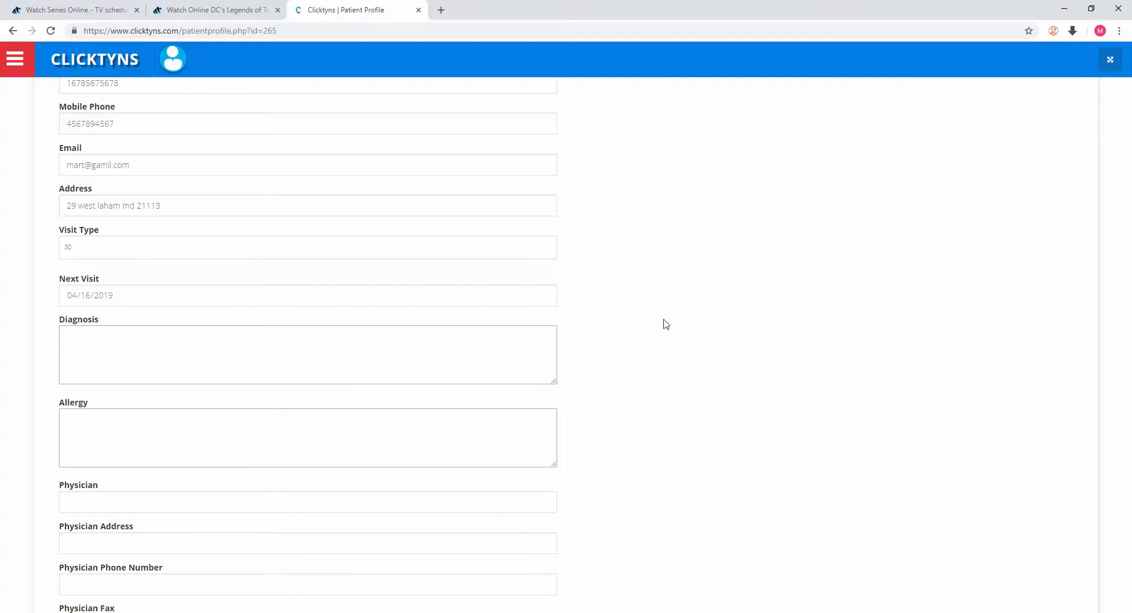
Step: Change the patient's Visit Type to Every 45 days and save the profile with Update
scroll(667, 319, down, 3)
scroll(667, 320, down, 4)
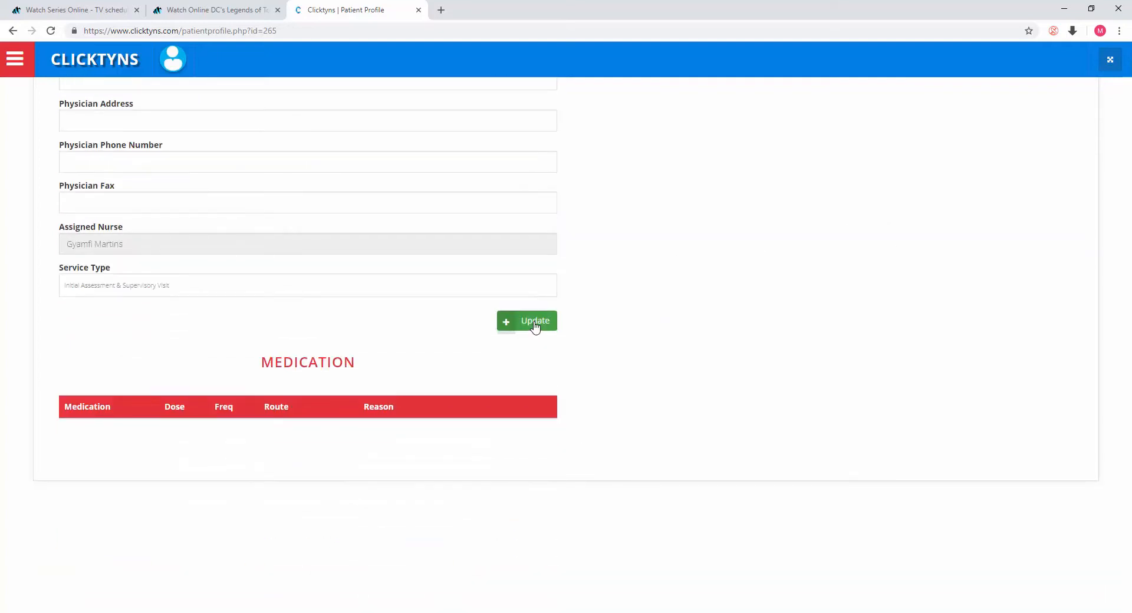
scroll(586, 288, up, 8)
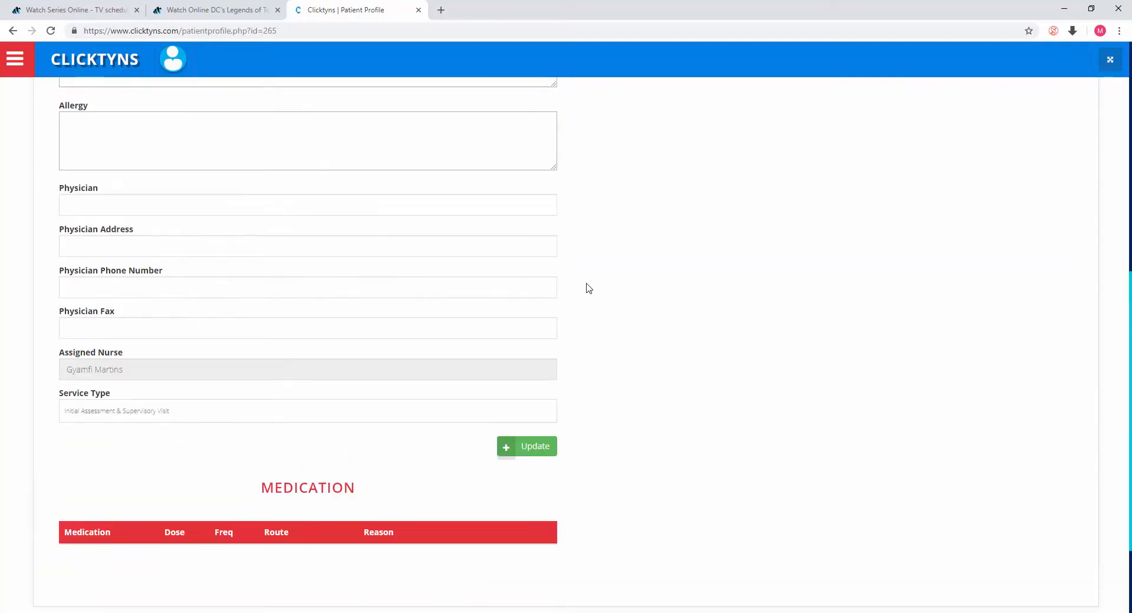
click(525, 333)
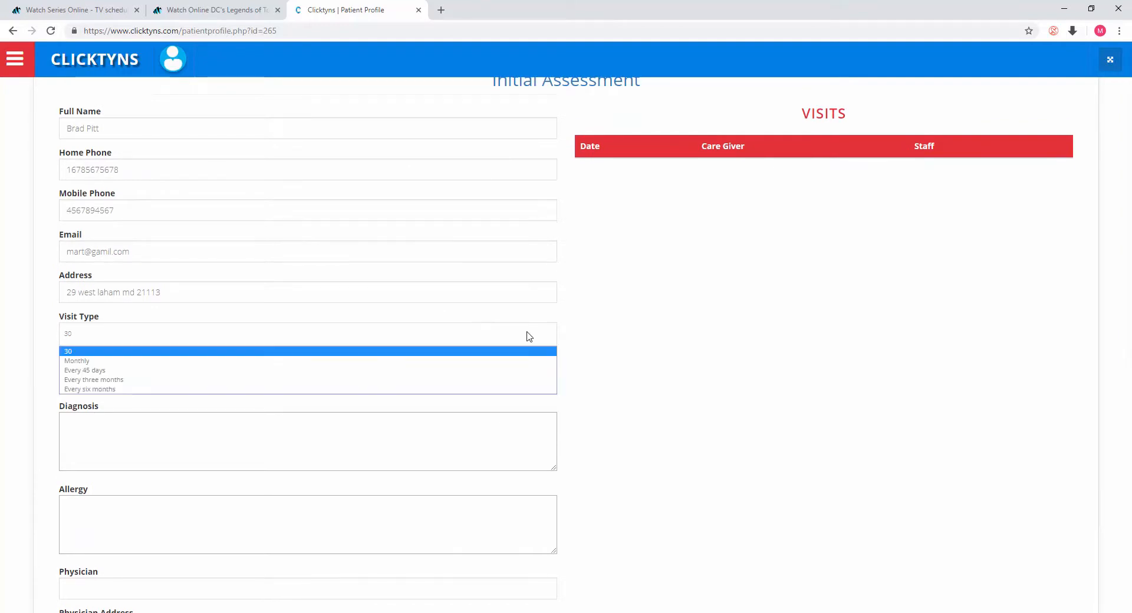
click(321, 364)
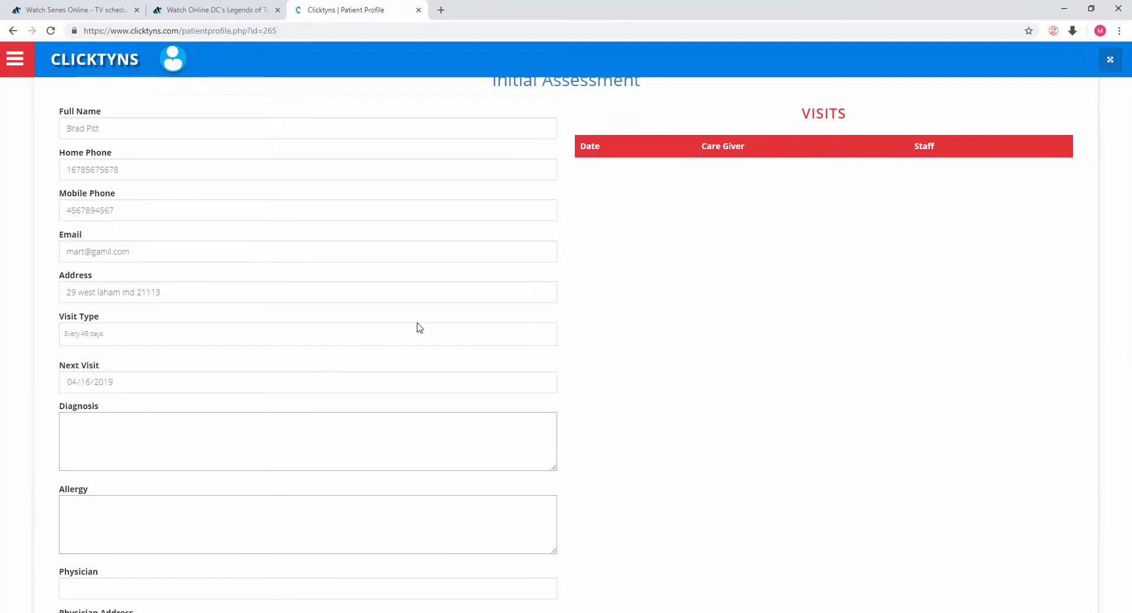
scroll(528, 326, down, 6)
scroll(541, 409, down, 2)
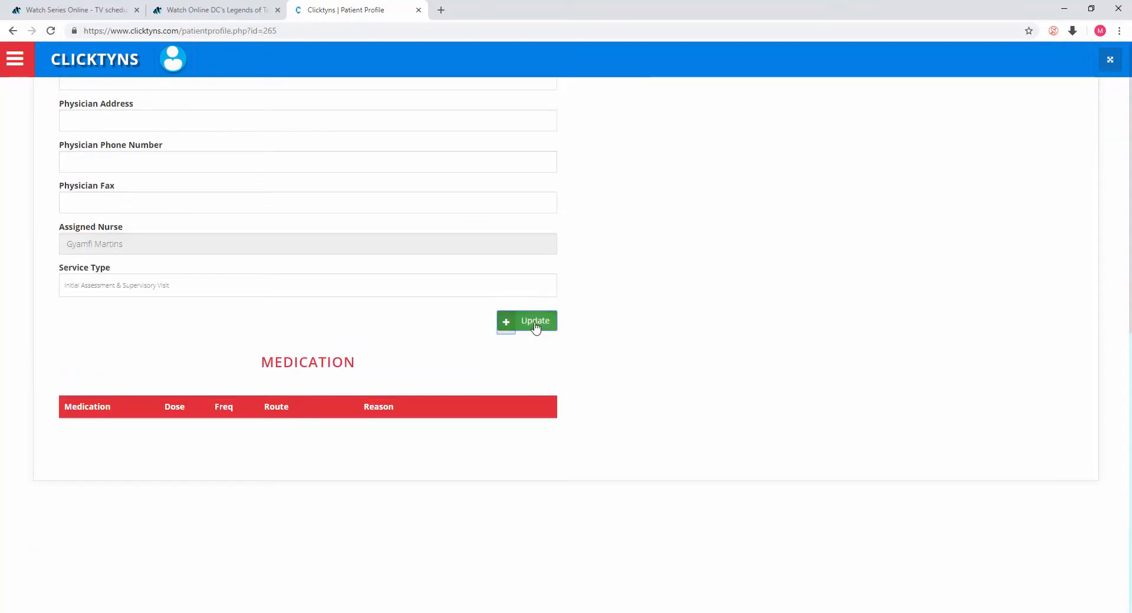
click(534, 329)
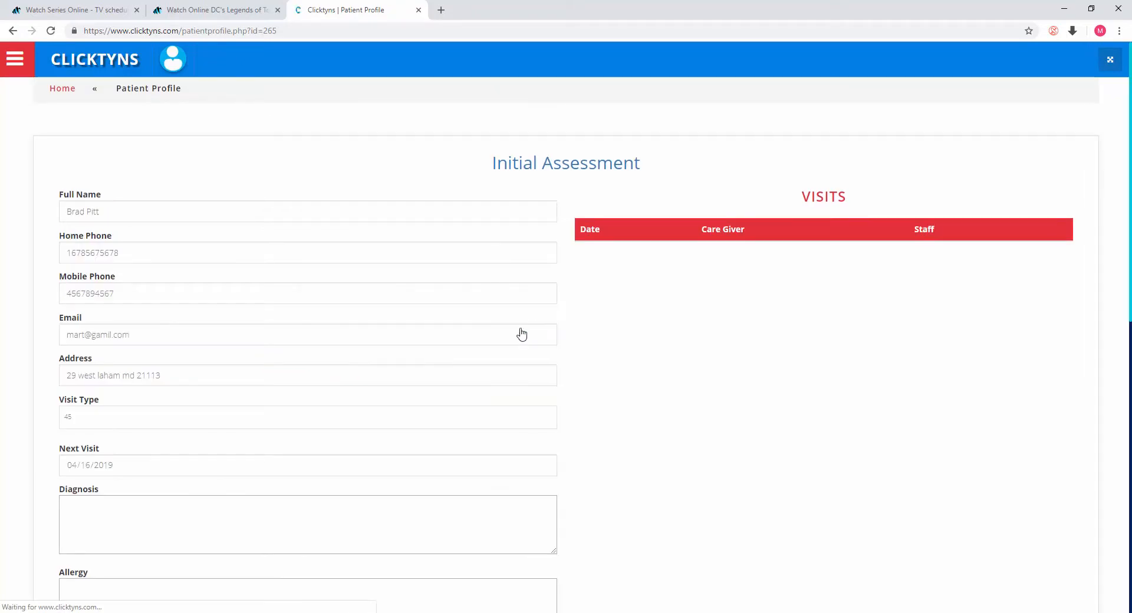
Step: Return to the home dashboard's Active Patient List
click(87, 417)
click(84, 419)
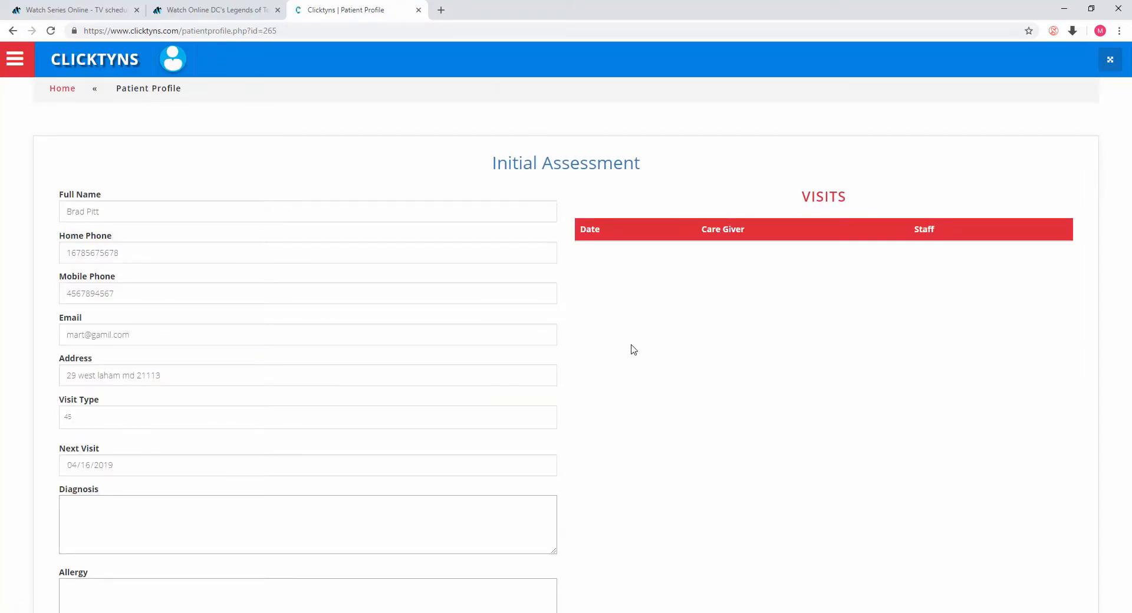
click(66, 88)
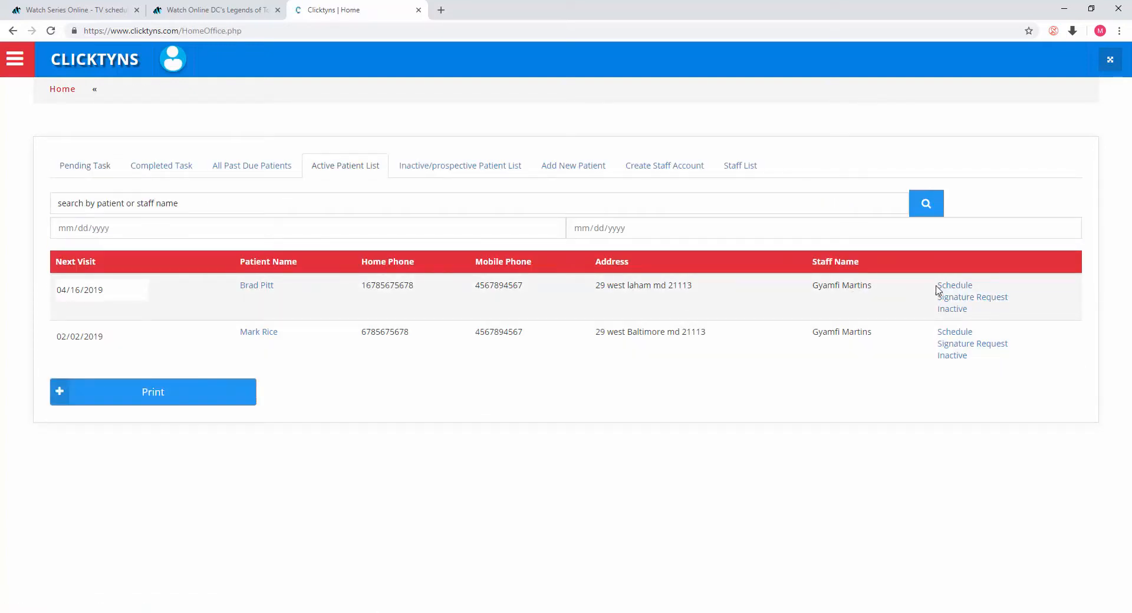
Step: Open the visit schedule form for the patient due 04/16/2019 and set the visit date to 04/15/2019
click(954, 287)
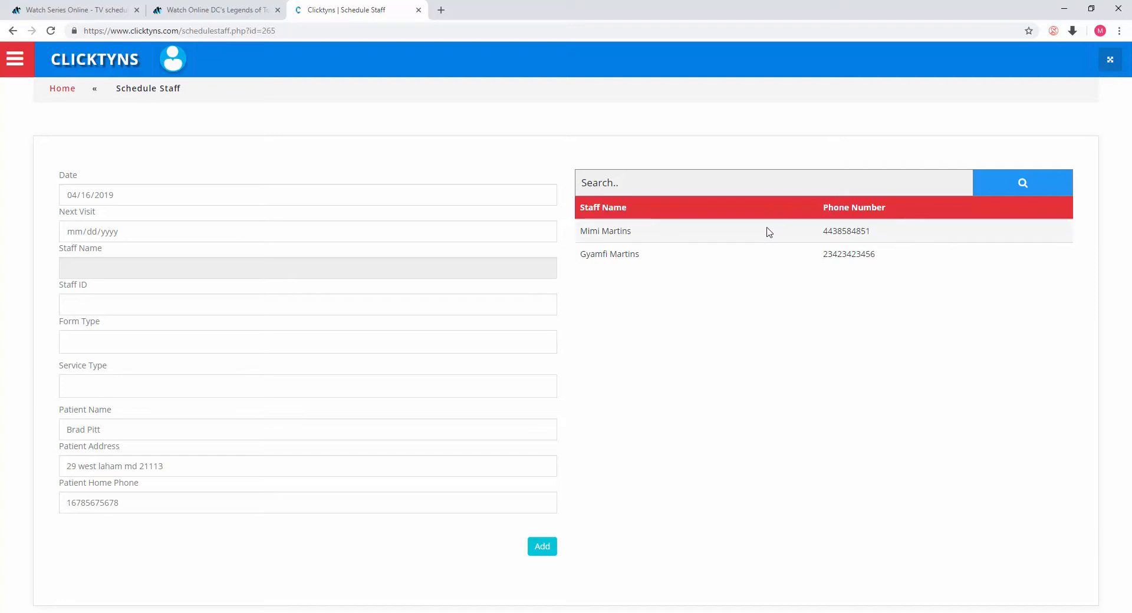
click(544, 198)
click(543, 197)
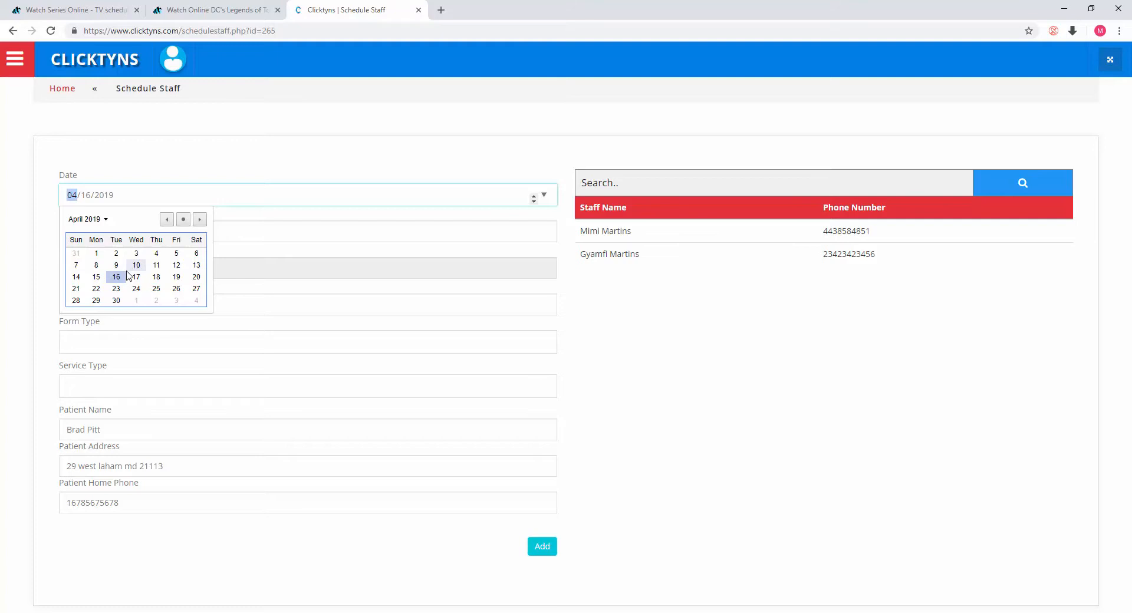
click(97, 279)
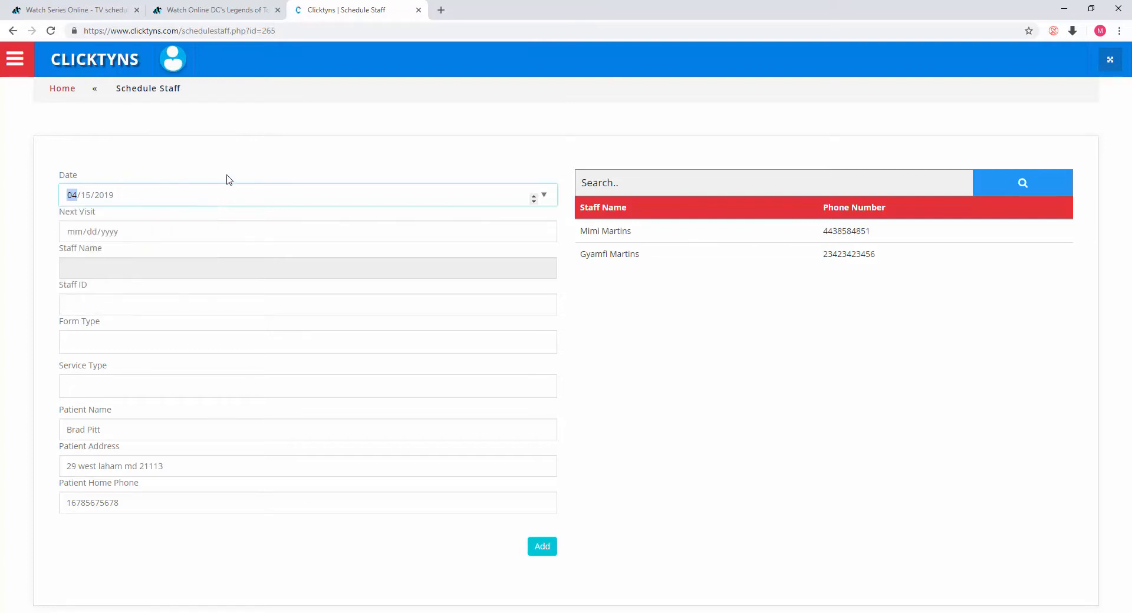
Step: Assign the second listed staff member to the visit and set the Form Type to Initial Assessment
click(611, 254)
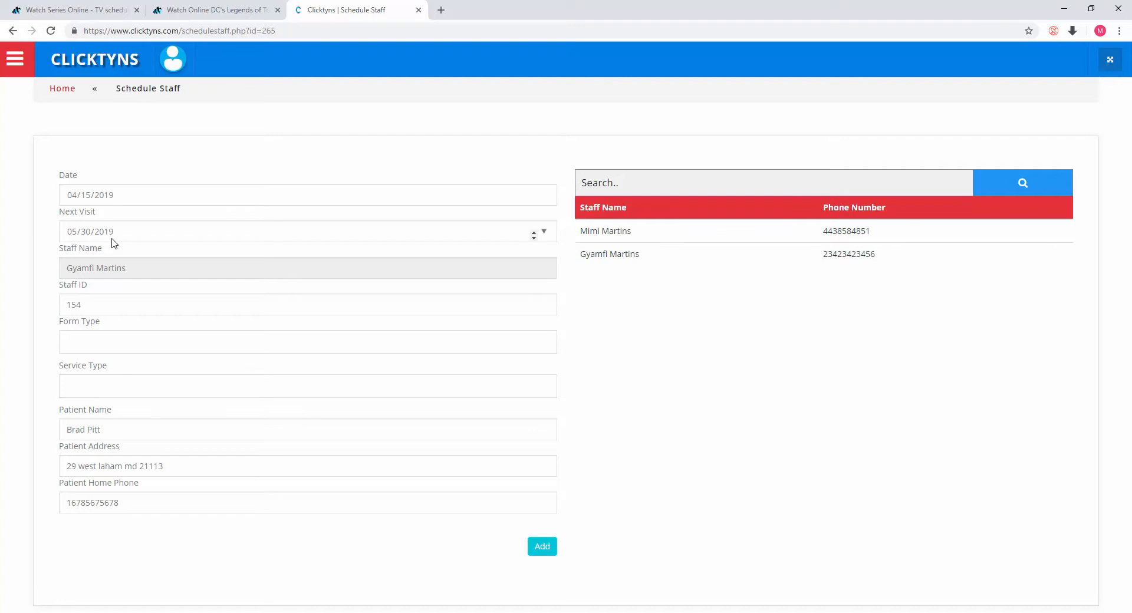
click(549, 348)
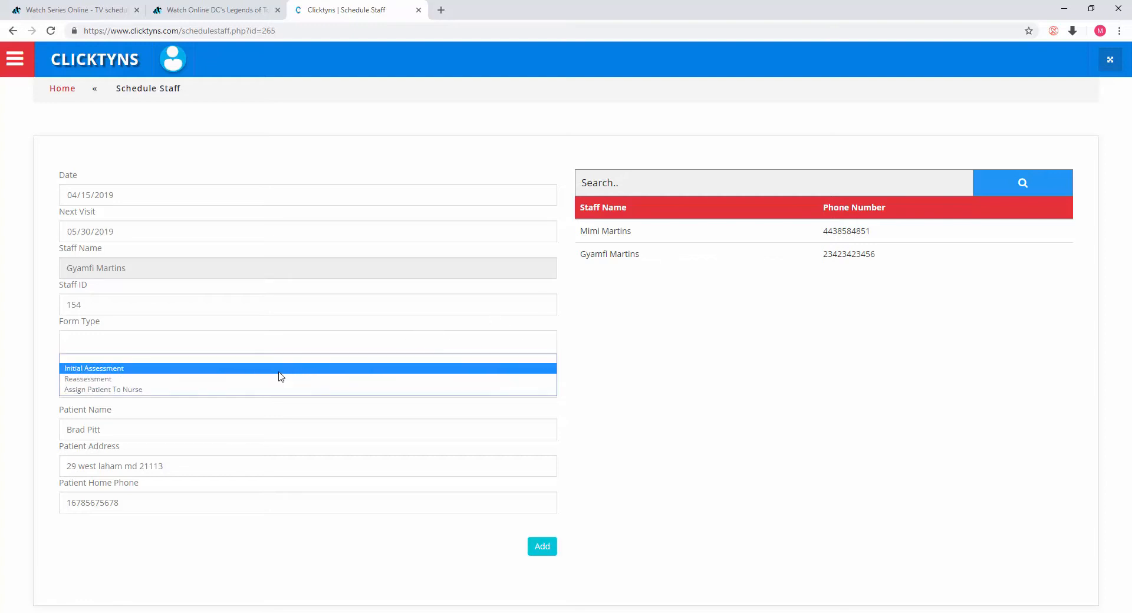
click(279, 369)
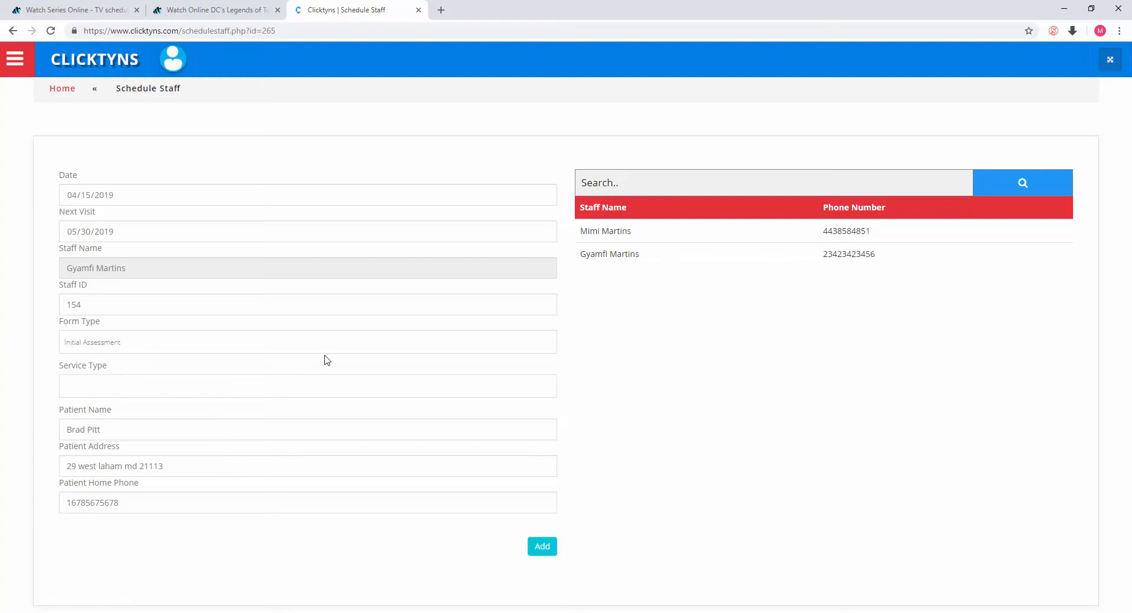
Step: Set the Service Type to Initial Assessment & Supervisory Visit and add the scheduled visit
click(532, 391)
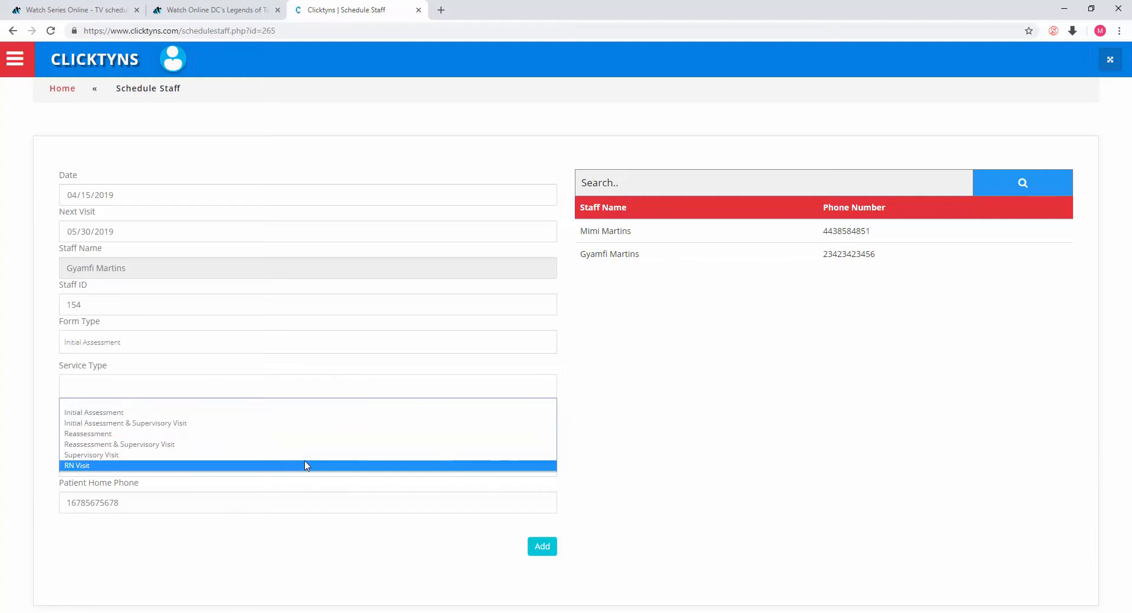
click(310, 423)
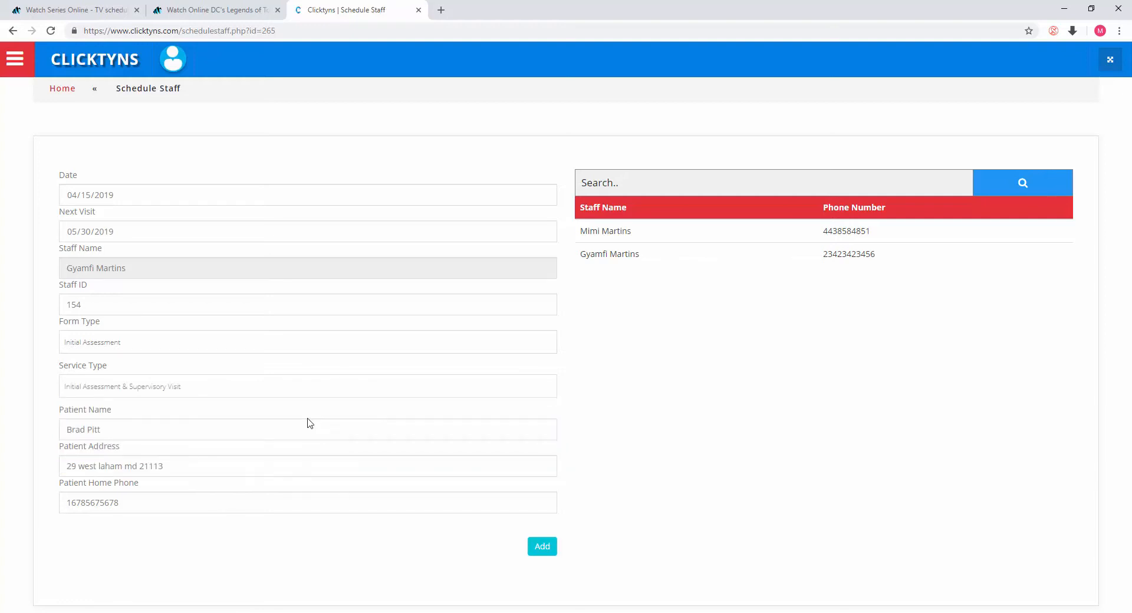
click(547, 547)
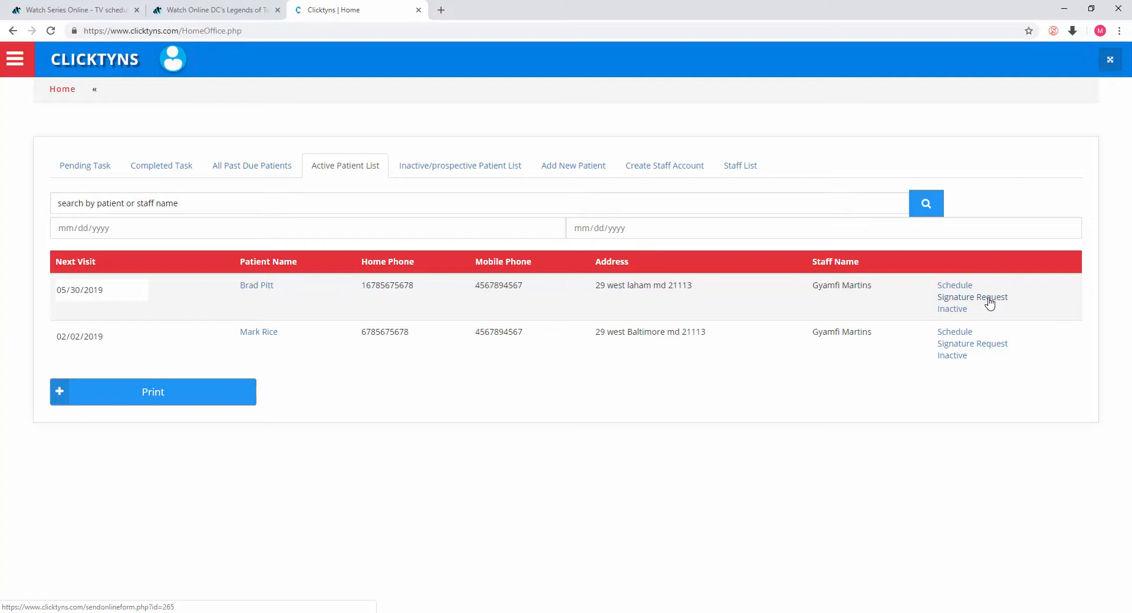
Step: Open the signature request form for the same patient and select the recipient's email address field
click(989, 301)
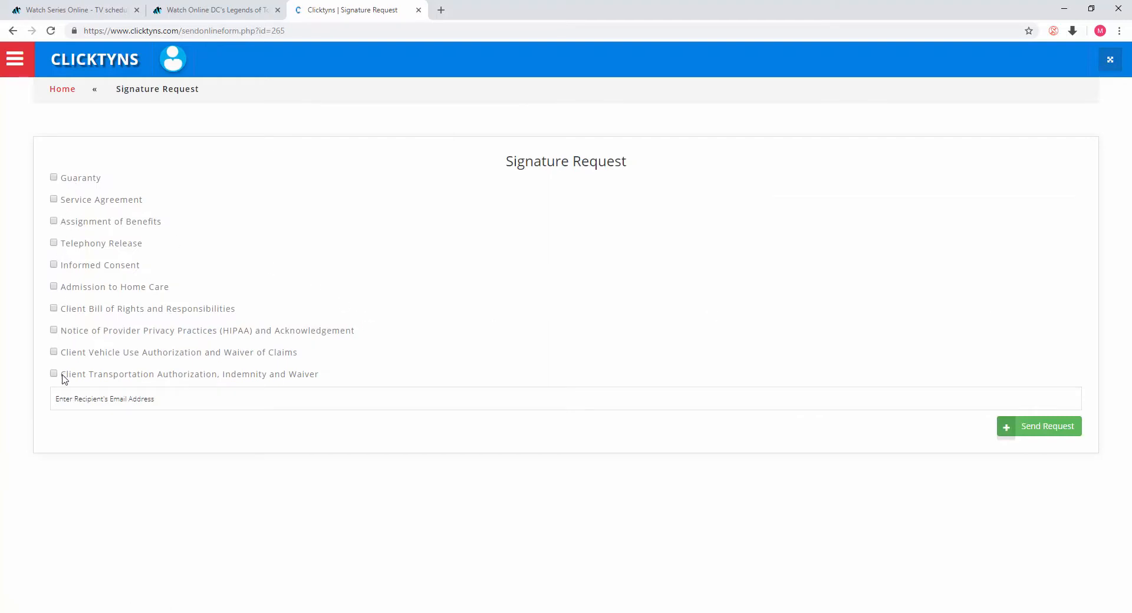
click(501, 400)
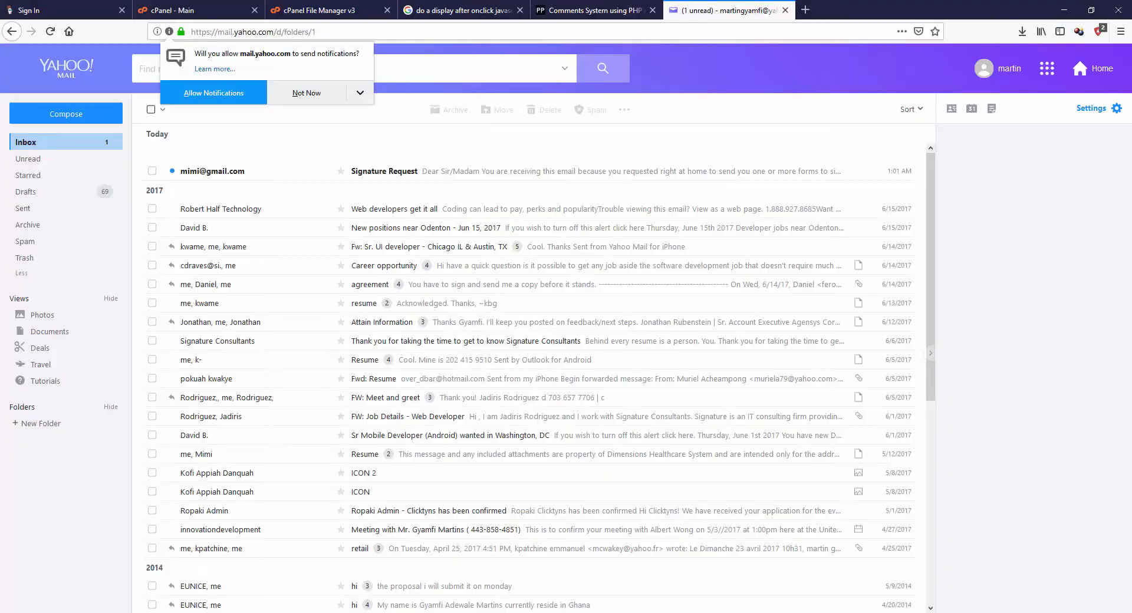
Step: Switch to Yahoo Mail, dismiss the notifications prompt, and open the received Signature Request email
click(307, 94)
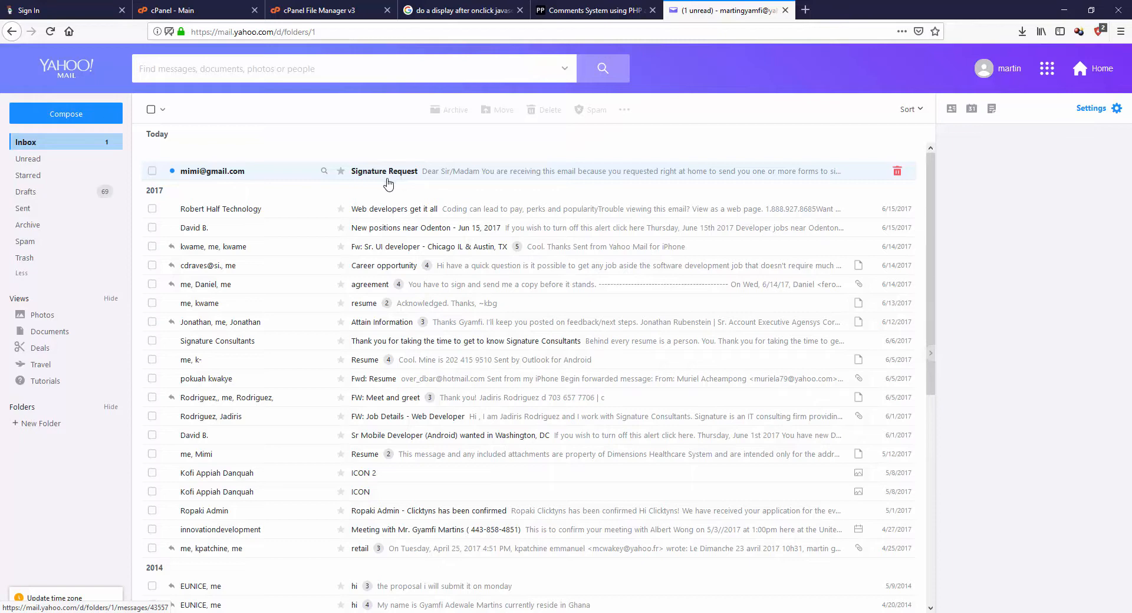
click(224, 172)
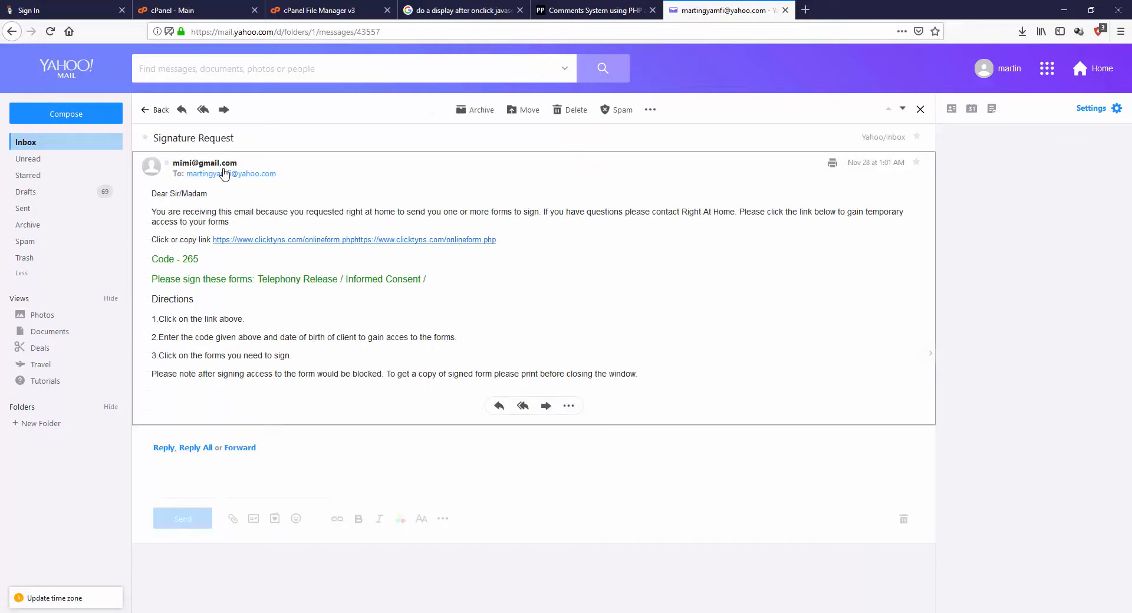
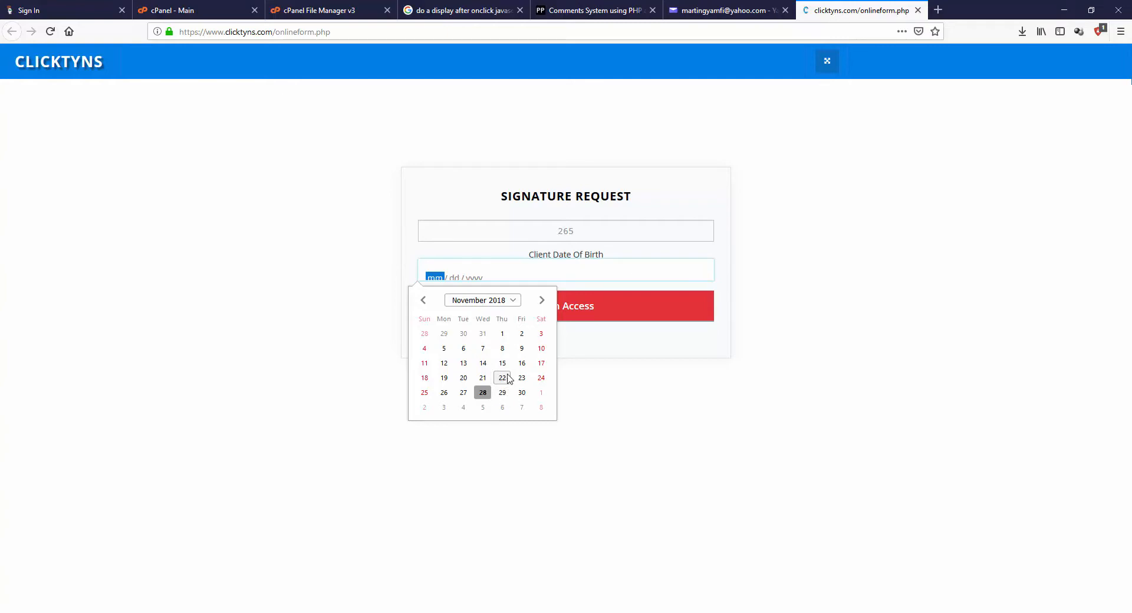
Step: Enter the client's date of birth to gain access to the signature forms, and view the vehicle authorization form
click(521, 363)
click(603, 315)
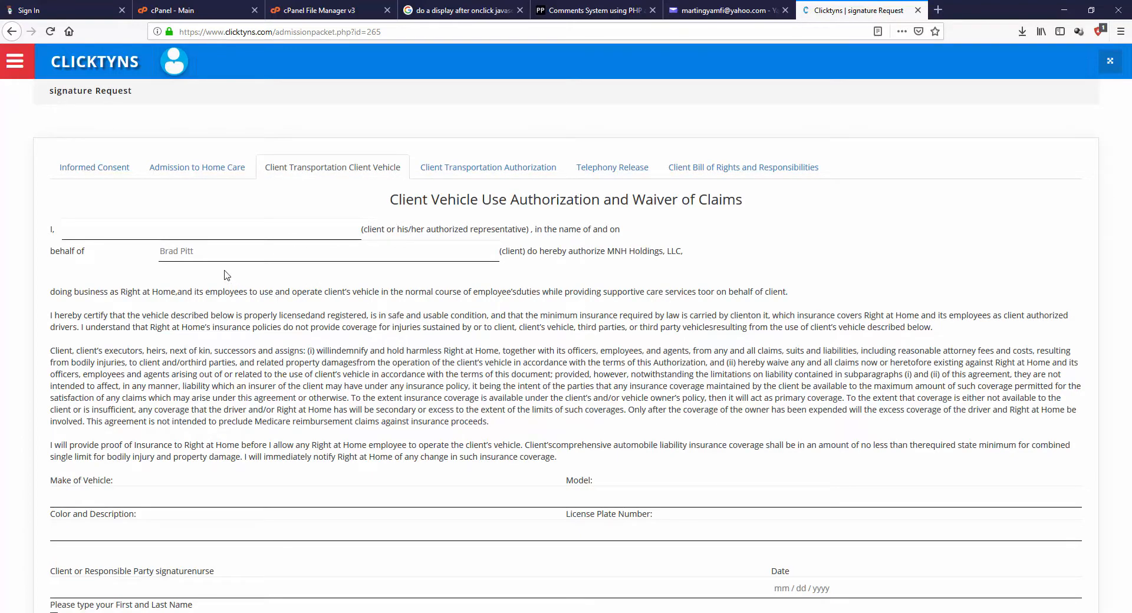
scroll(191, 246, down, 5)
scroll(190, 242, up, 5)
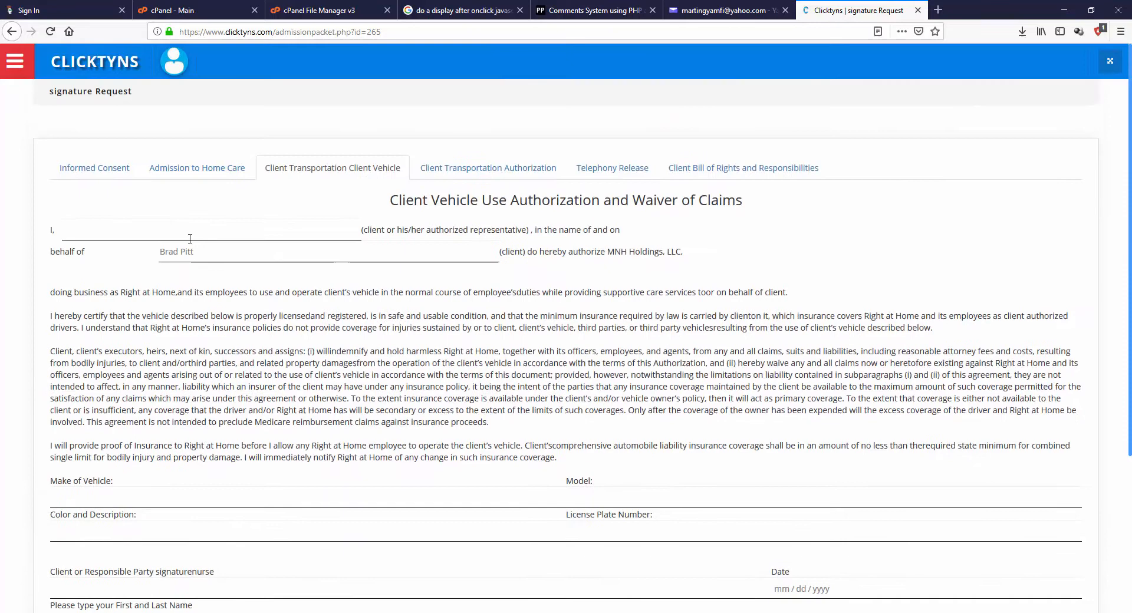
Step: Sign the Informed Consent form as trying, check the agreement box, set both dates to 11/14/2018, and save
click(101, 170)
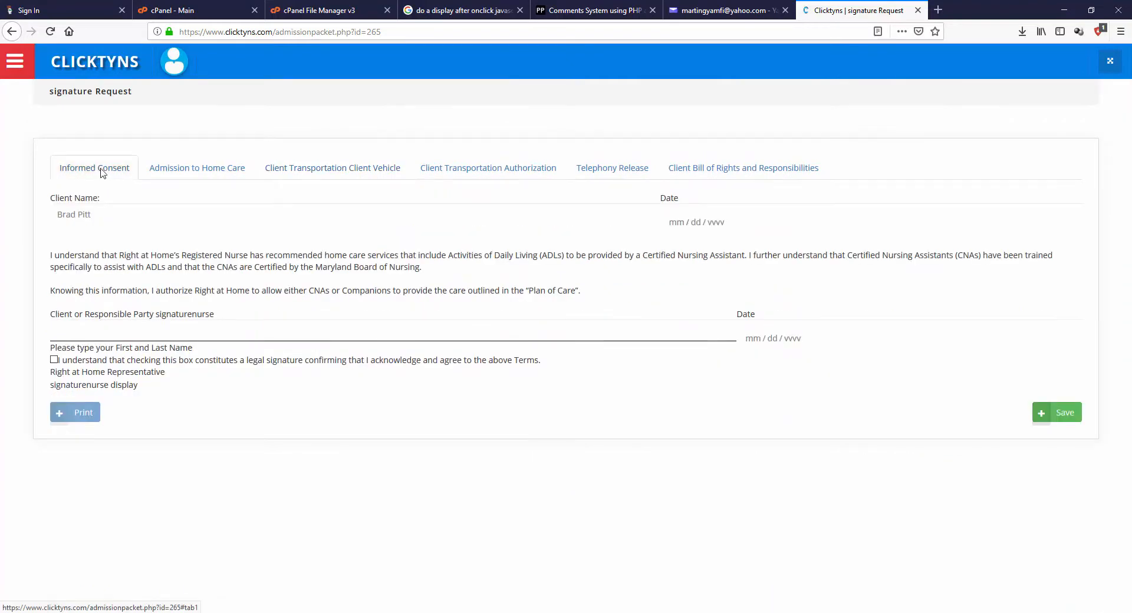
click(53, 359)
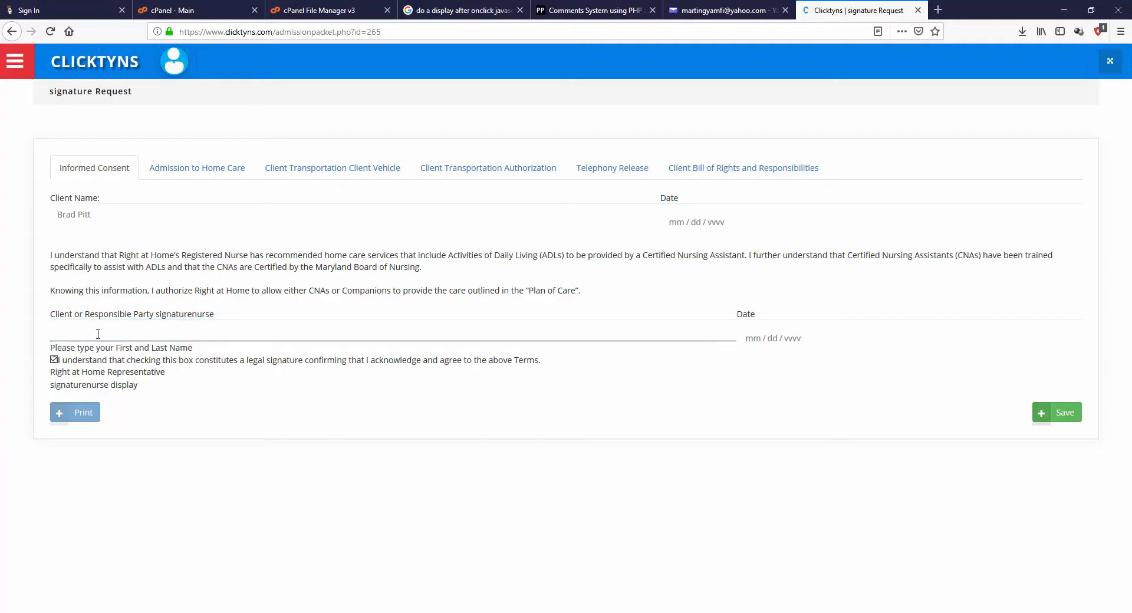
click(98, 333)
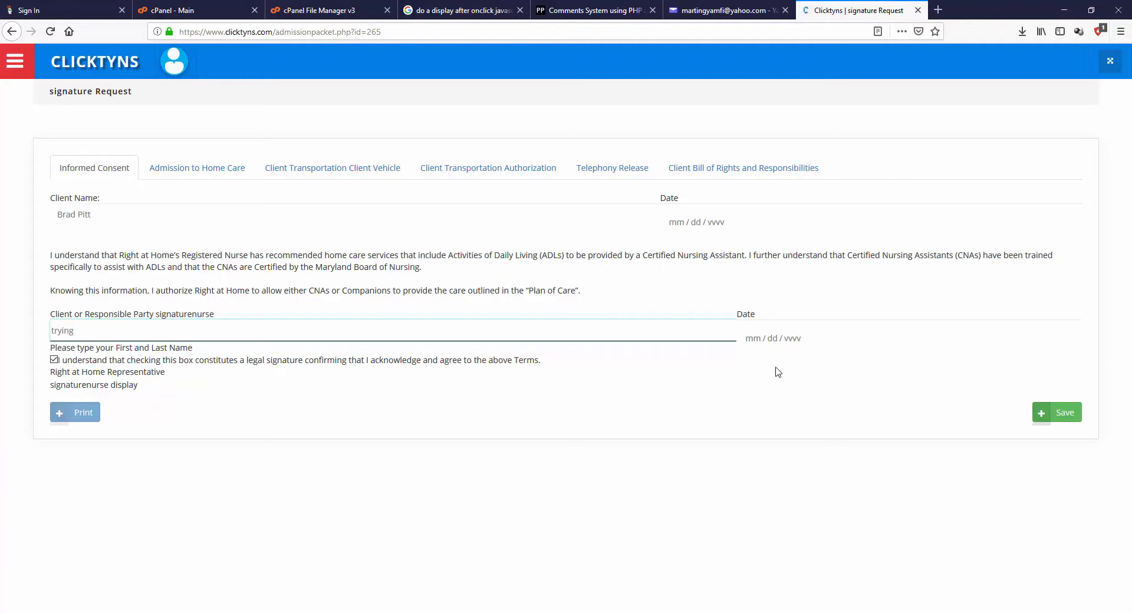
click(829, 224)
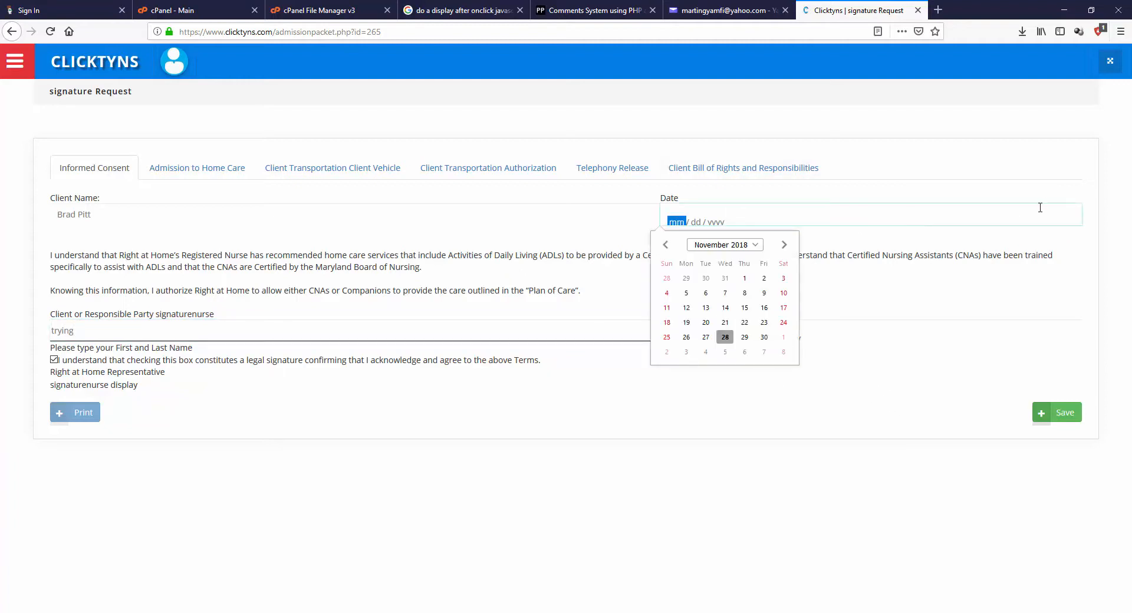
click(725, 308)
click(1059, 416)
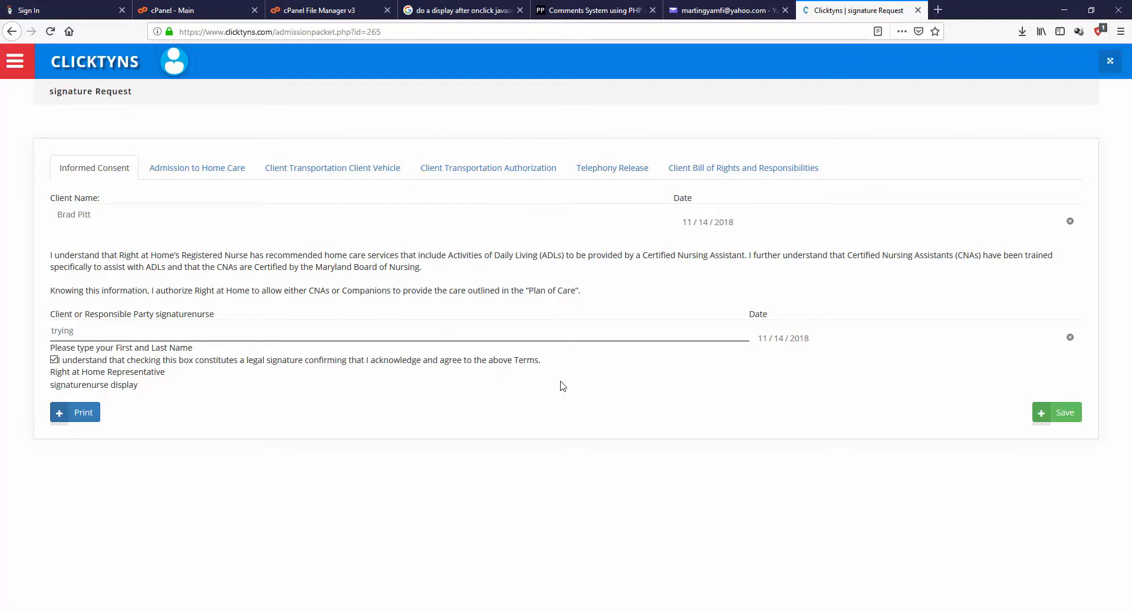
Step: Review the remaining forms in the signature packet, through Client Bill of Rights and Responsibilities
click(227, 175)
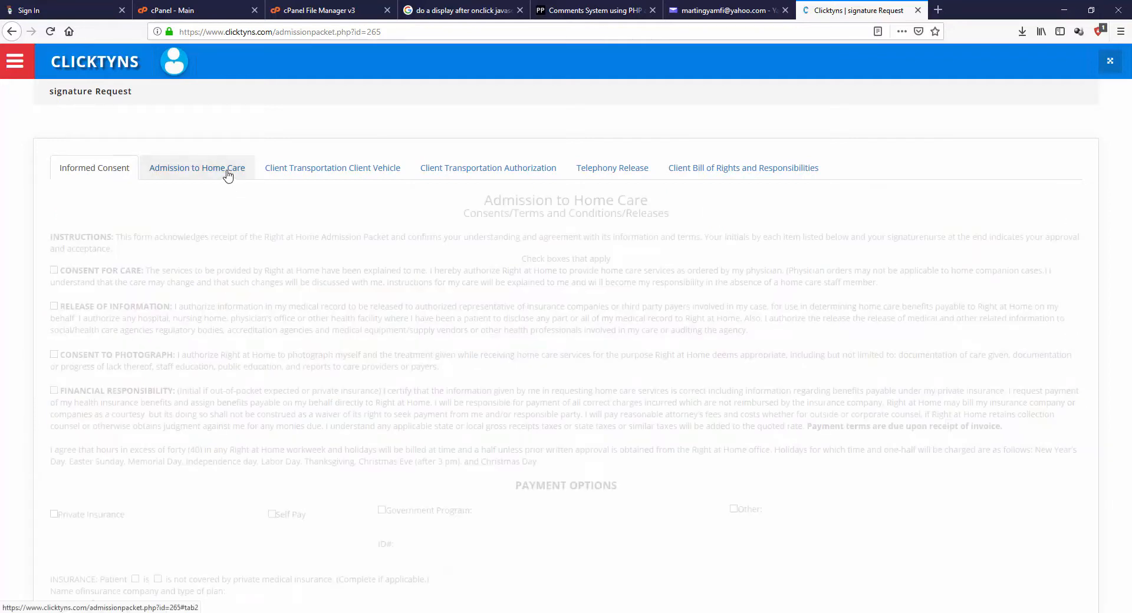
click(479, 170)
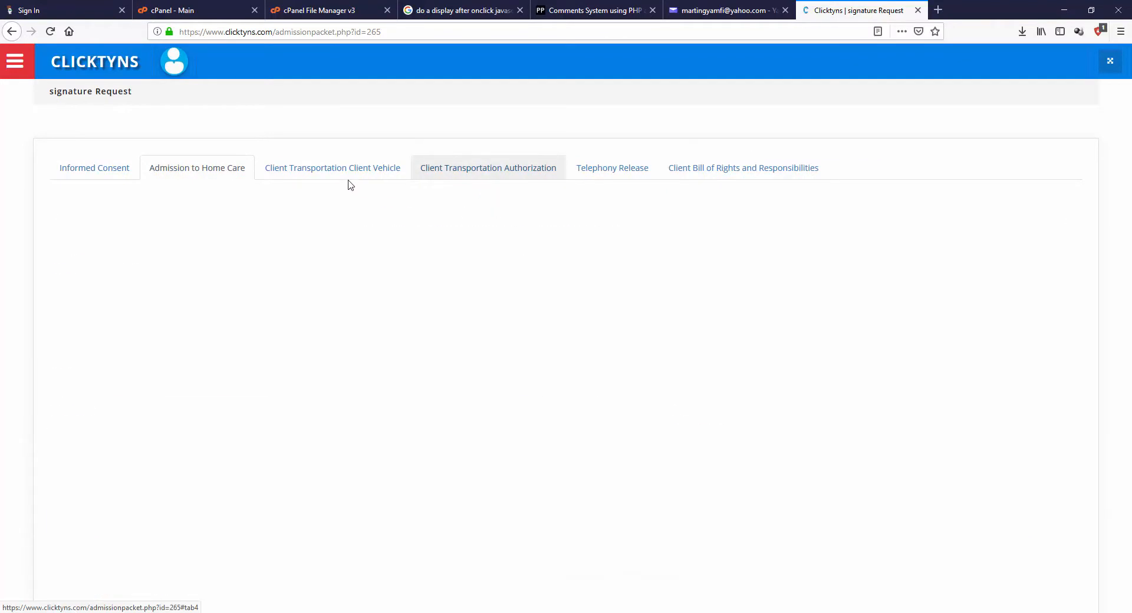
click(346, 172)
click(616, 169)
click(766, 167)
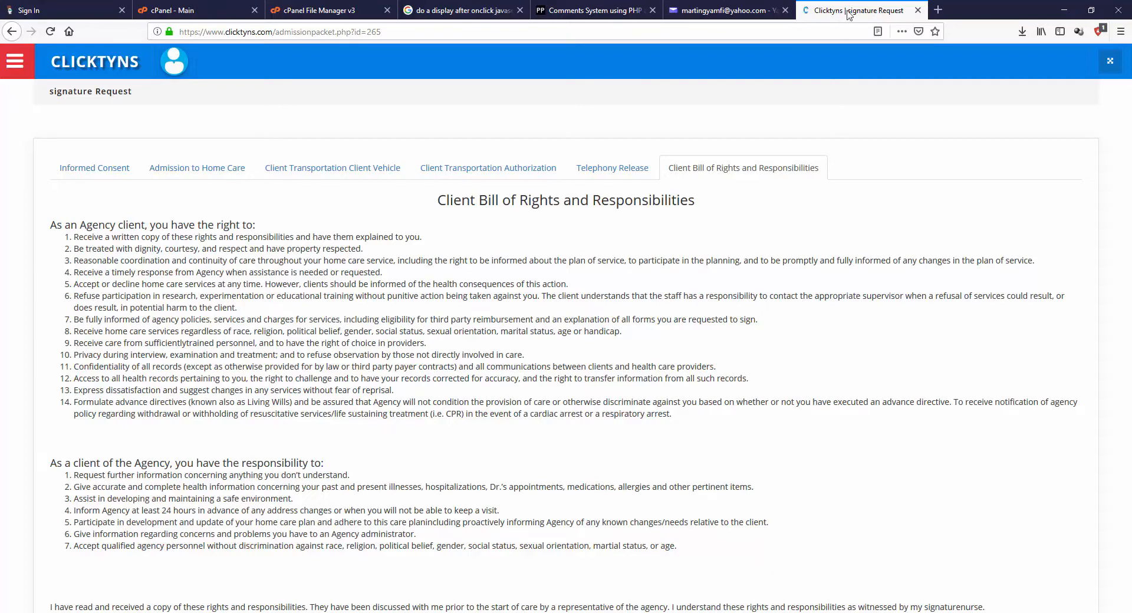
Step: Close the signature form tab and return to the dashboard's Active Patient List
click(918, 10)
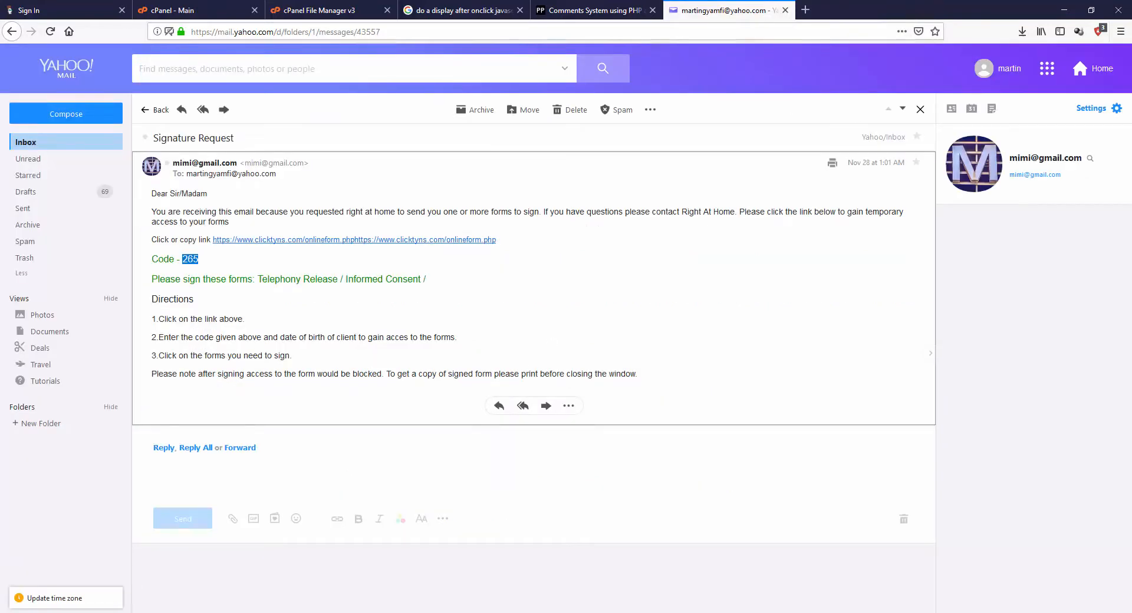
click(448, 610)
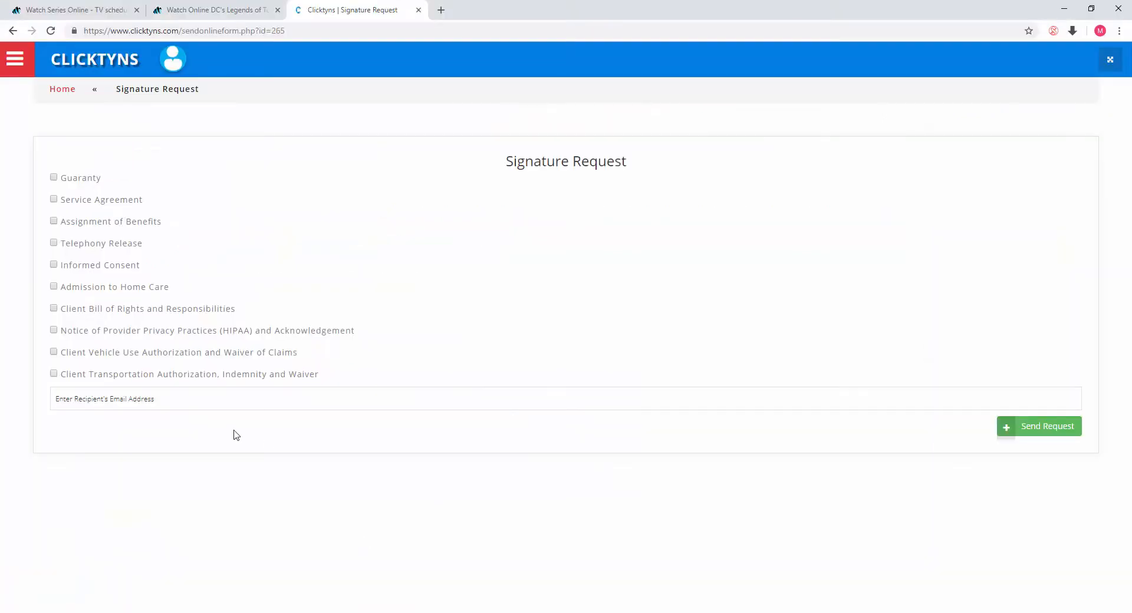
click(62, 92)
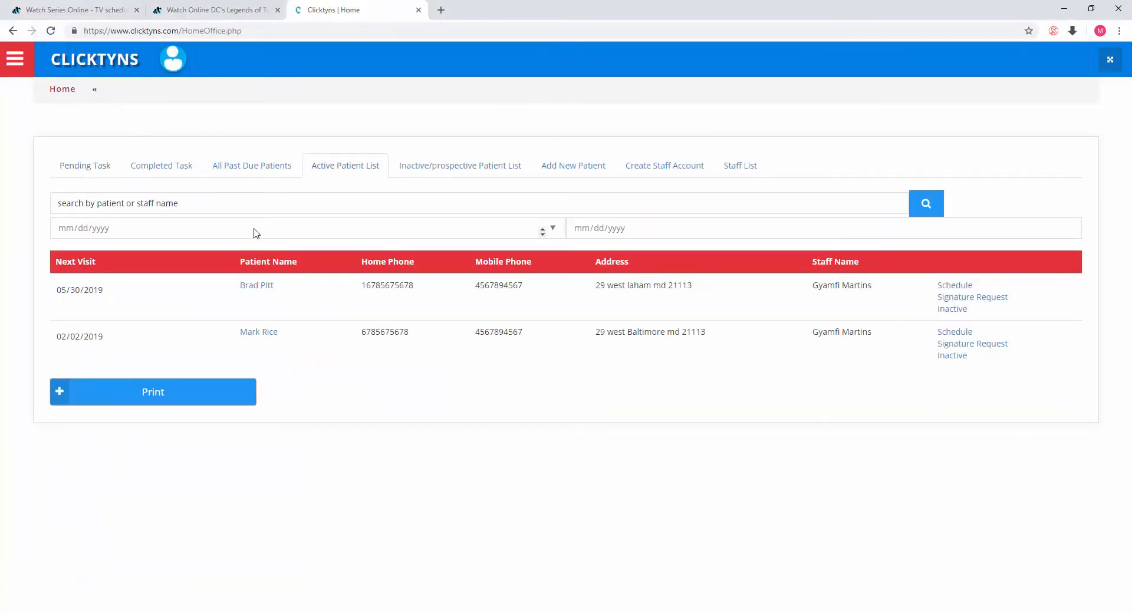
Step: Open the patient's initial assessment forms and inspect the signed Informed Consent form and its signature entry
click(253, 285)
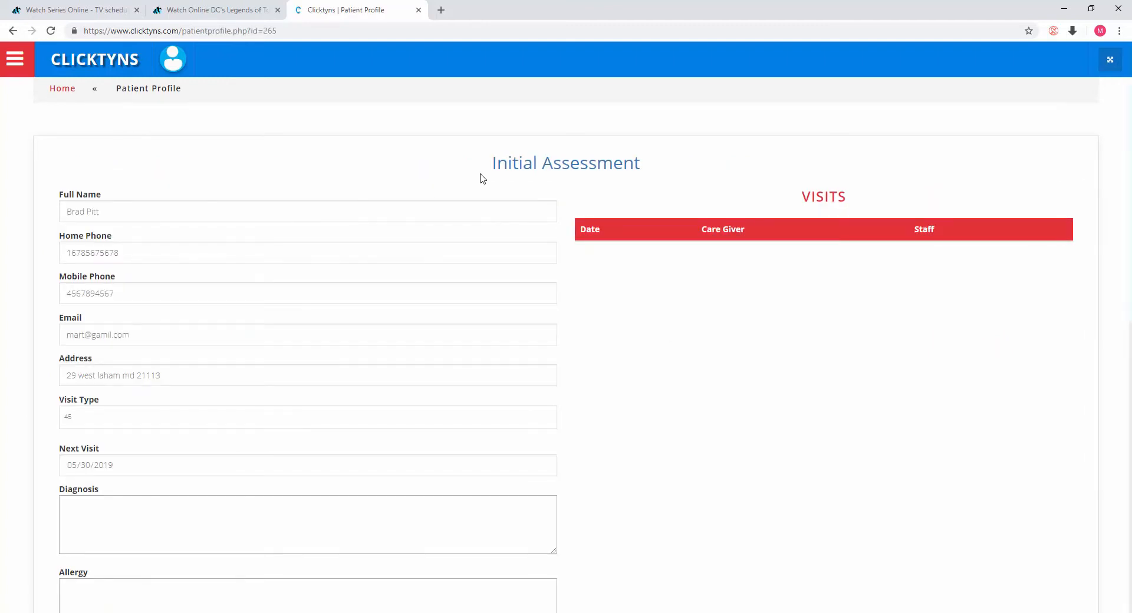
click(568, 171)
click(570, 171)
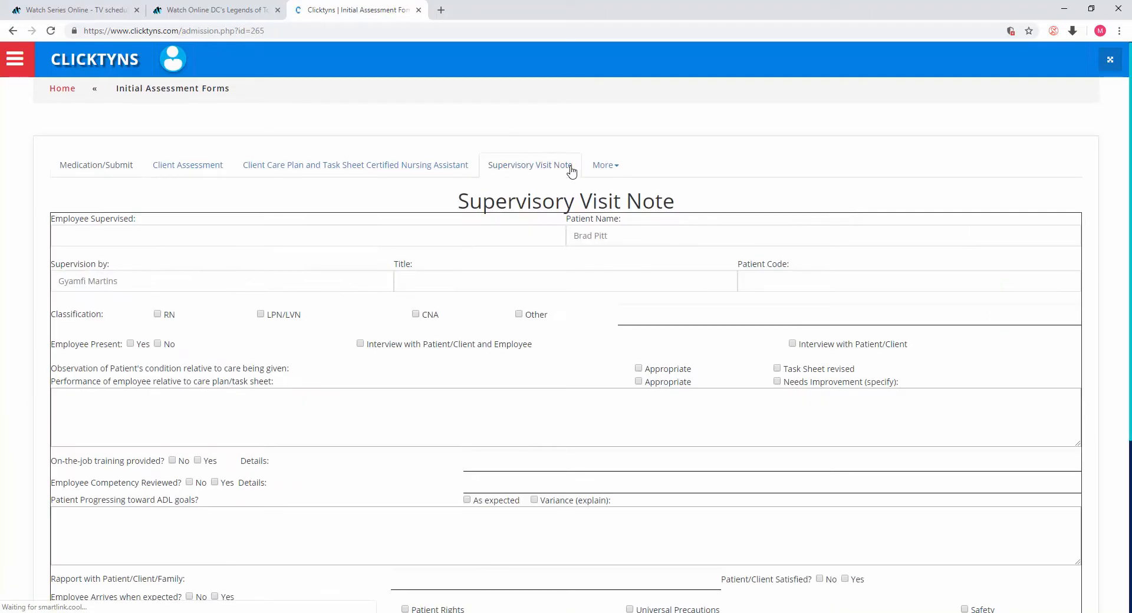
click(617, 170)
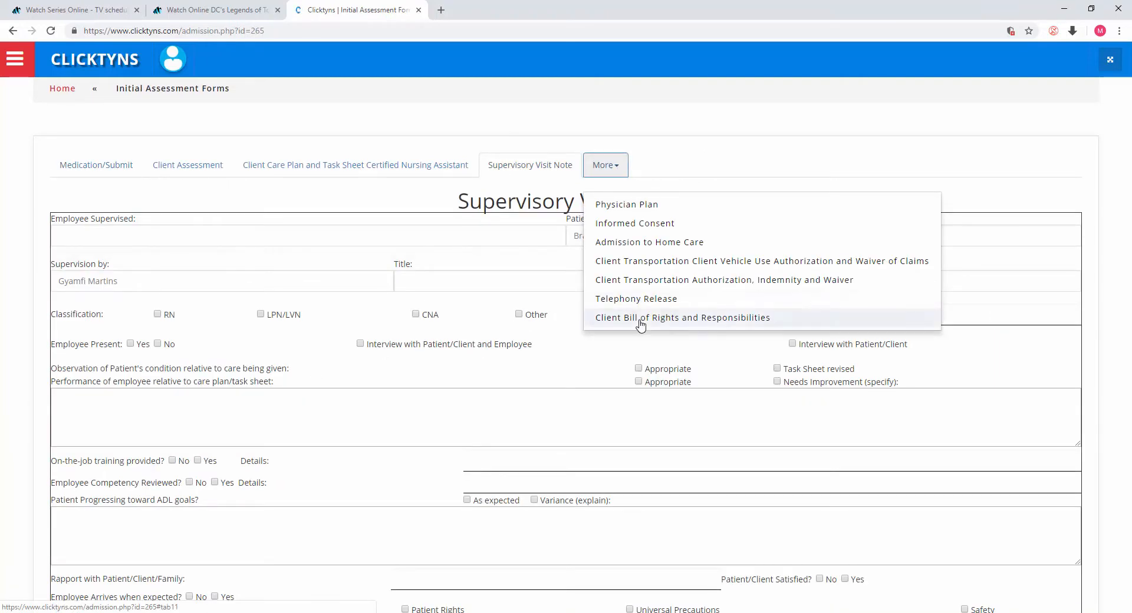
click(650, 225)
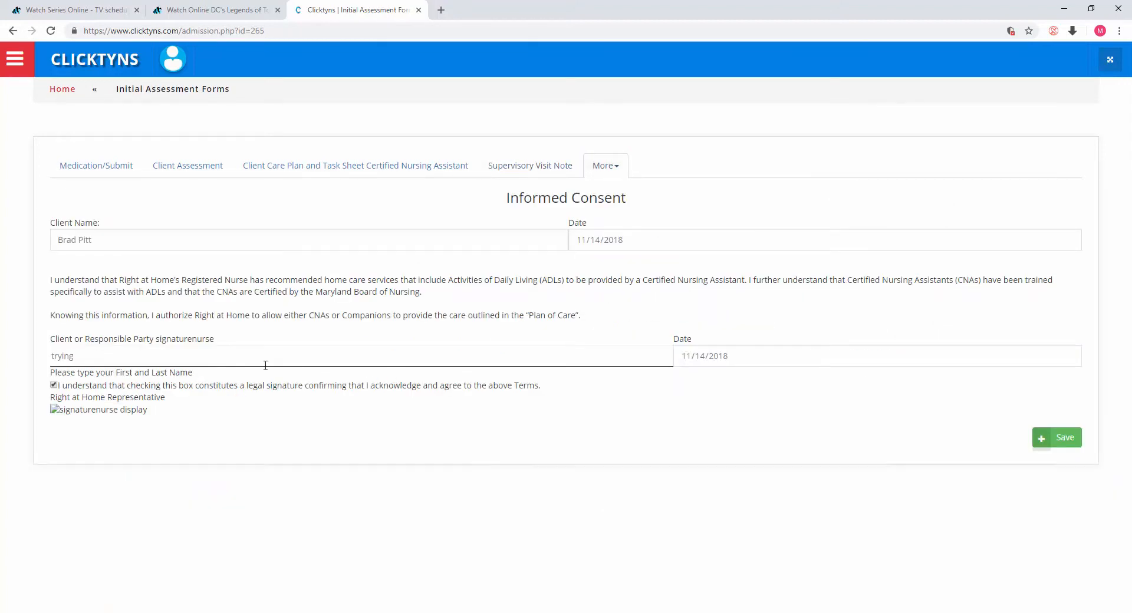
drag(98, 360, 9, 360)
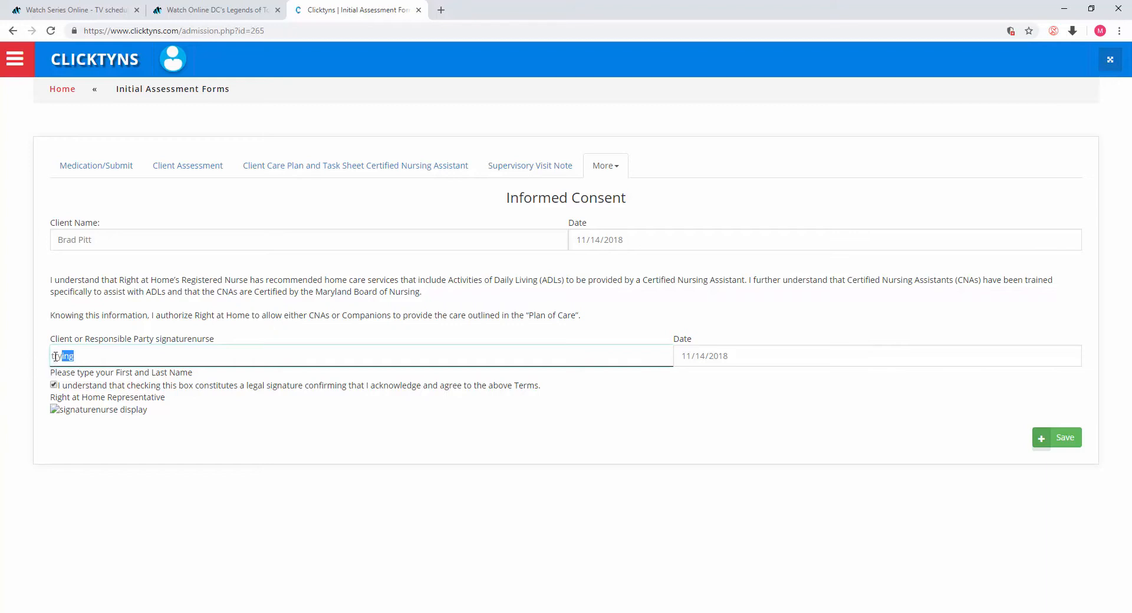
Step: Go back through the Active Patient List and reopen the patient's Informed Consent form
click(57, 94)
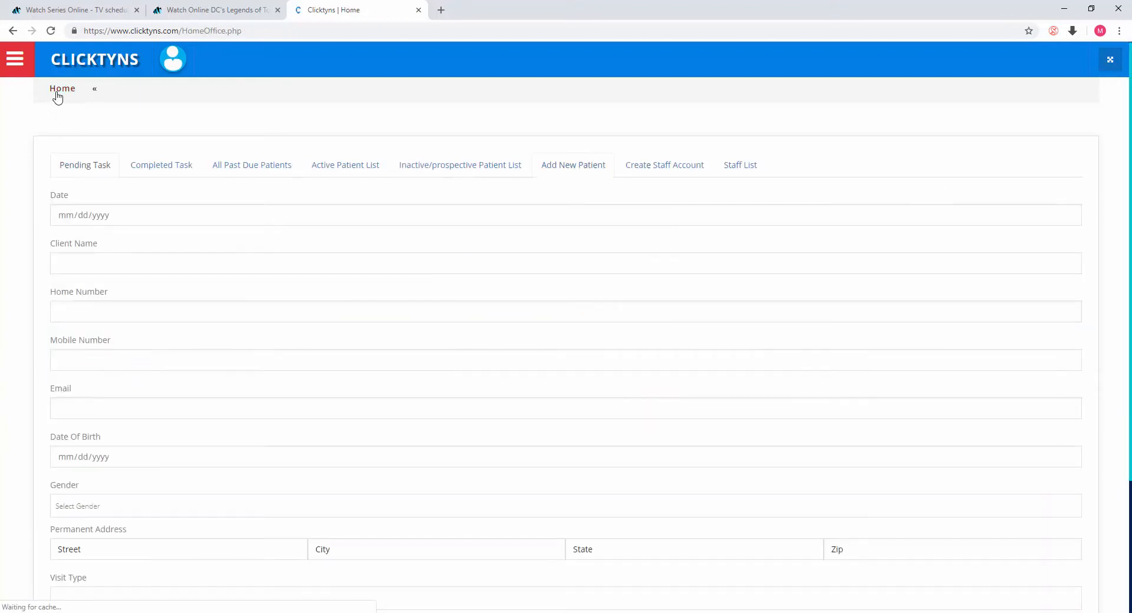
click(65, 92)
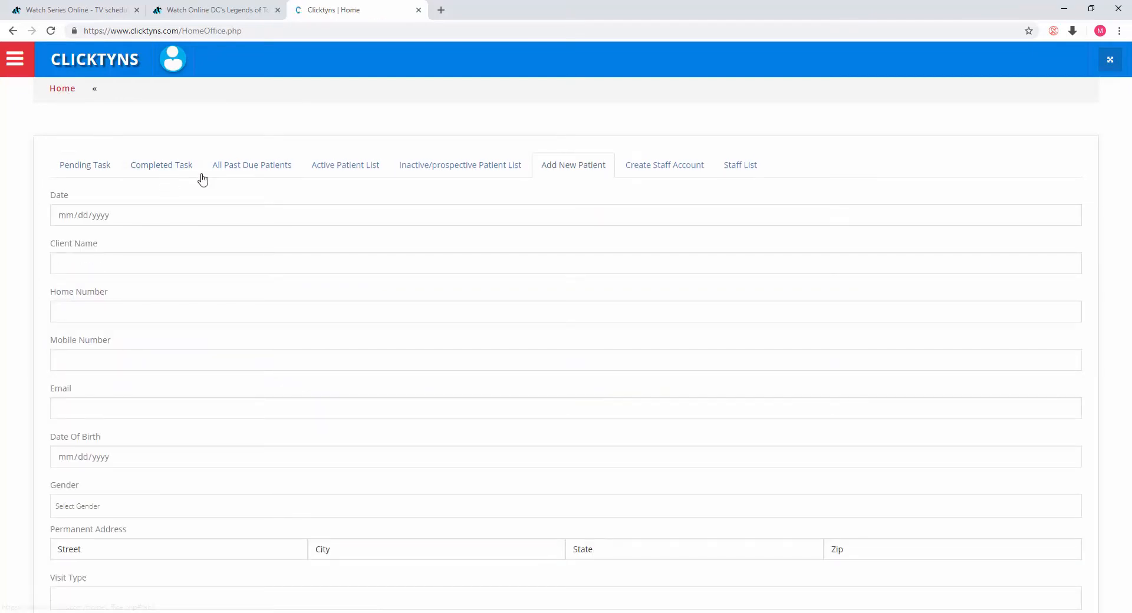
click(345, 168)
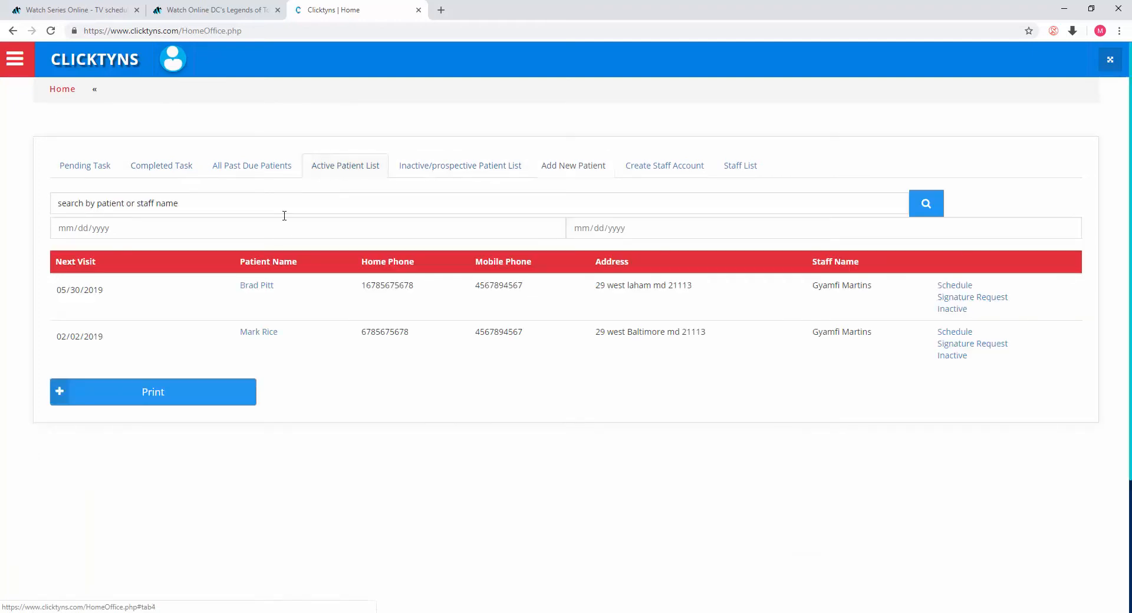
click(256, 285)
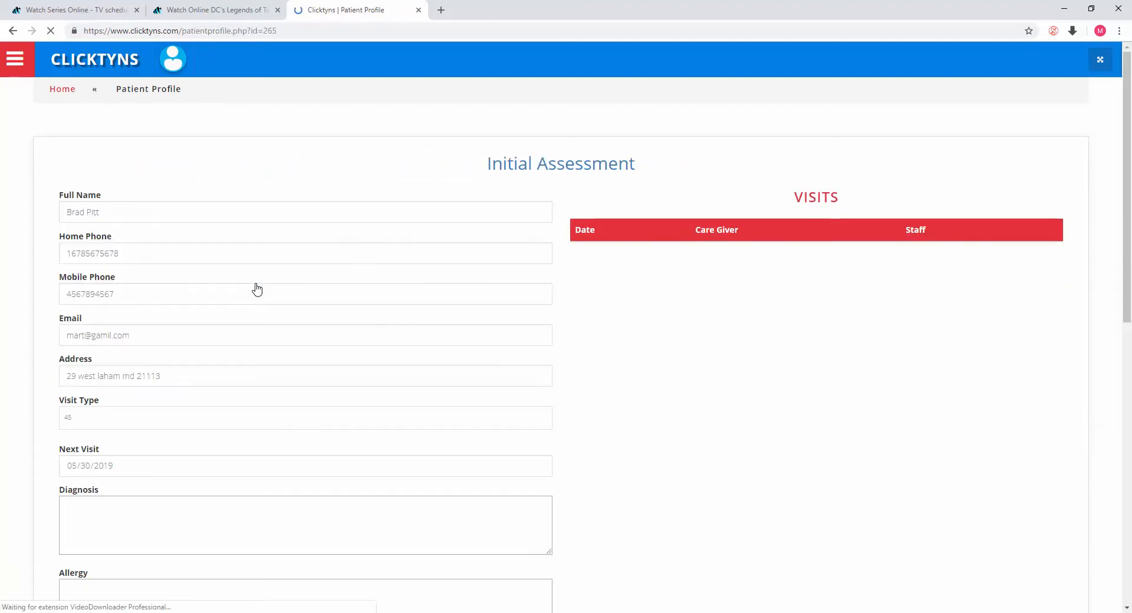
click(542, 165)
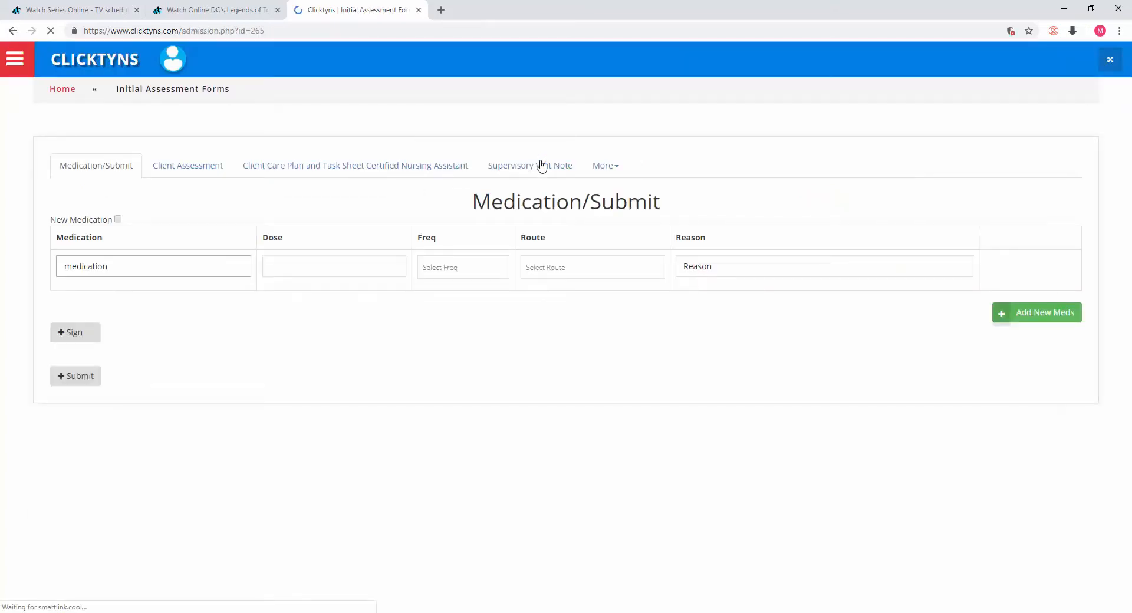
click(542, 165)
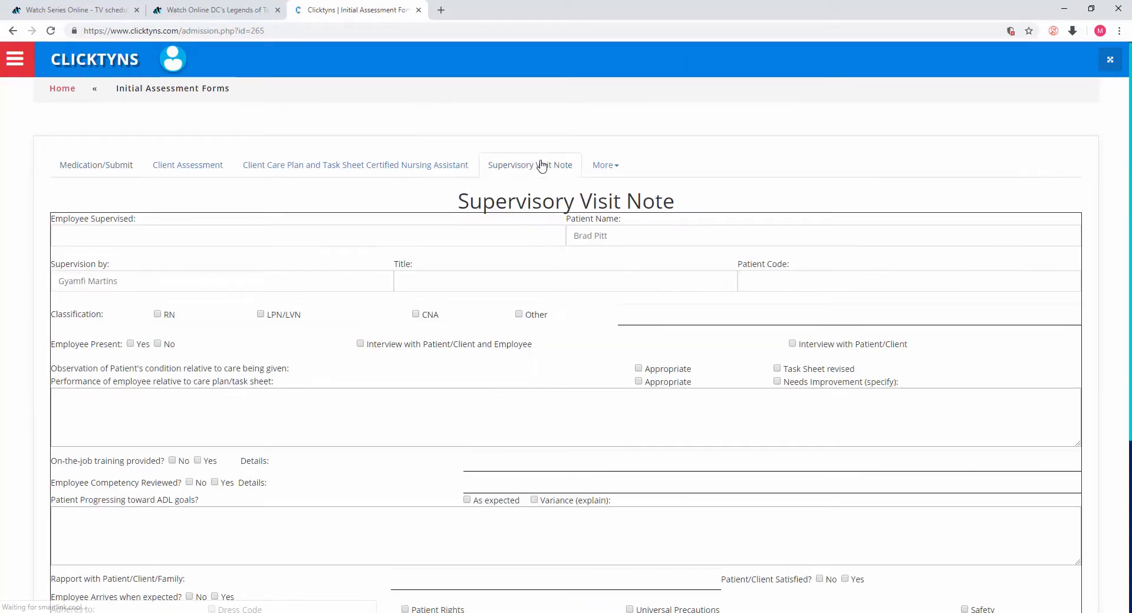
click(613, 168)
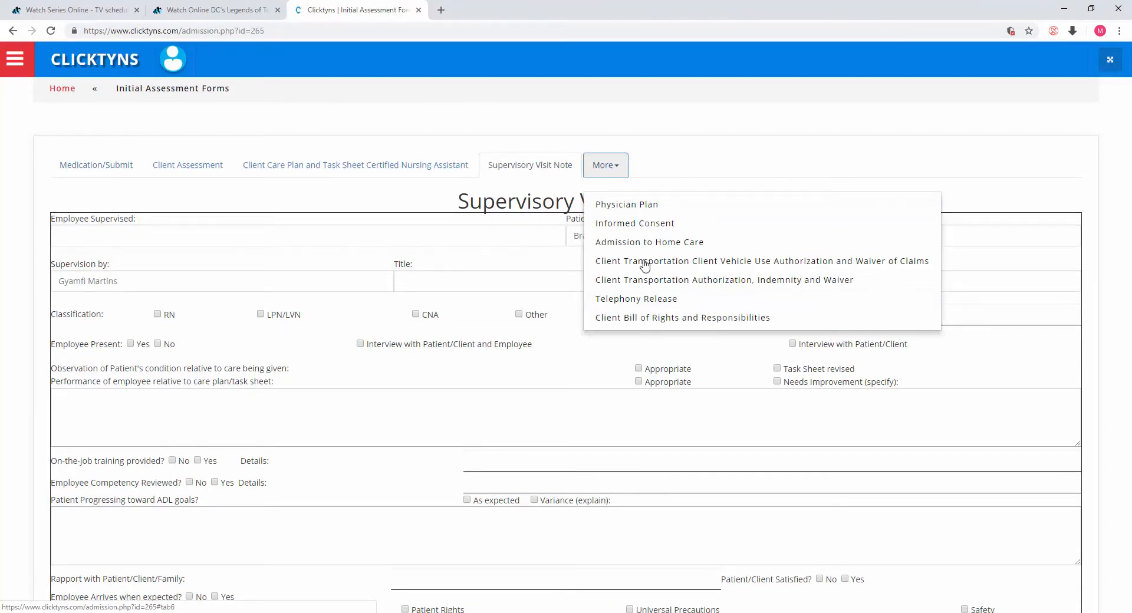
click(653, 225)
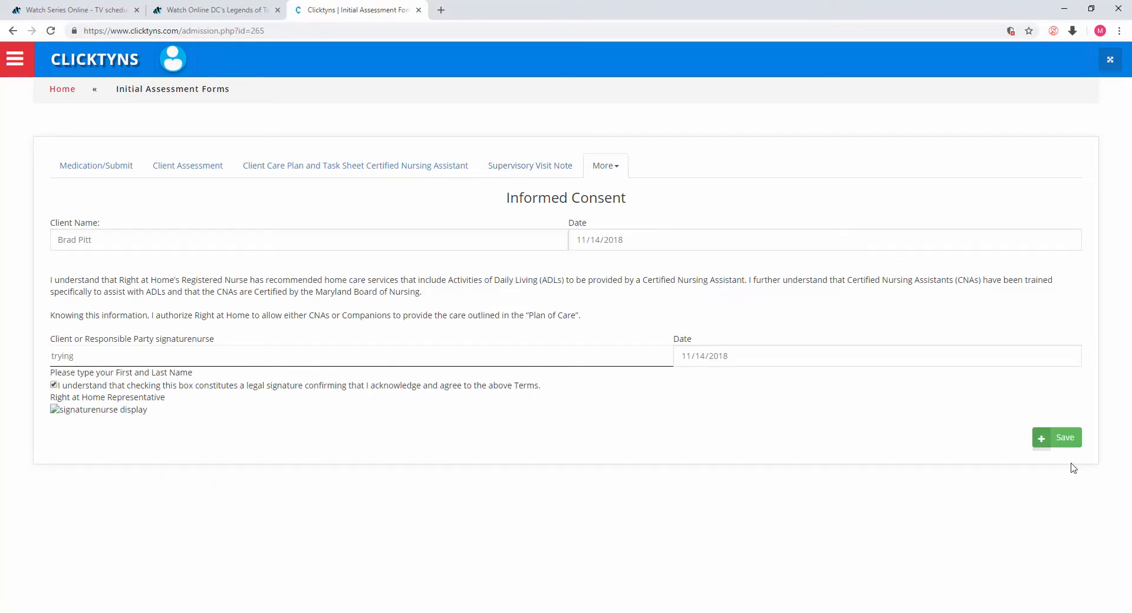
Step: Return to the dashboard and browse the Active and Inactive/prospective patient lists and the patient name search
click(613, 166)
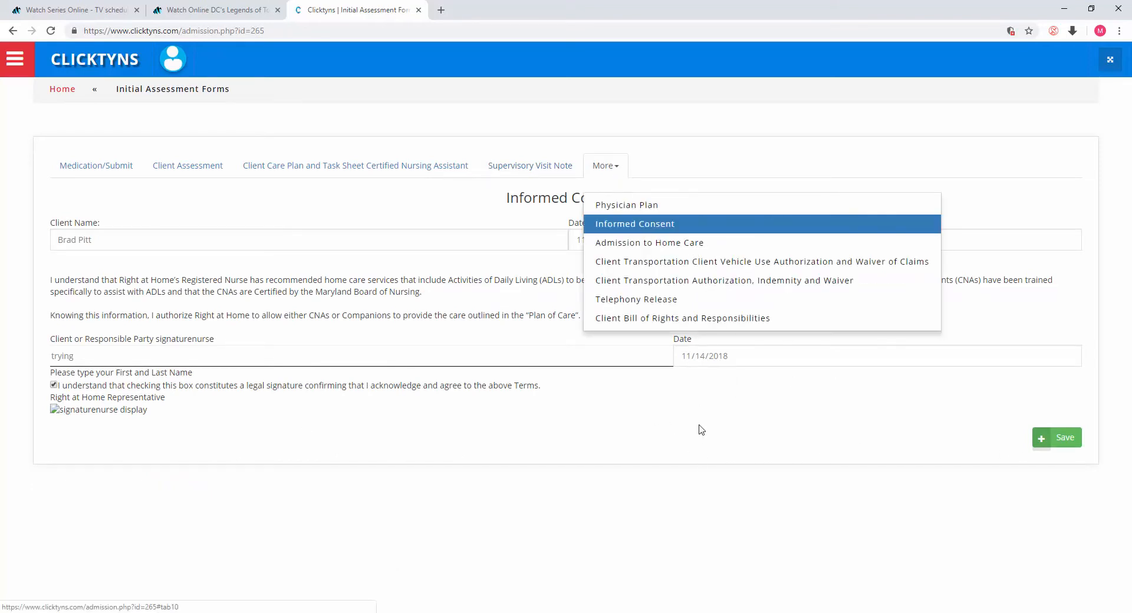
click(66, 92)
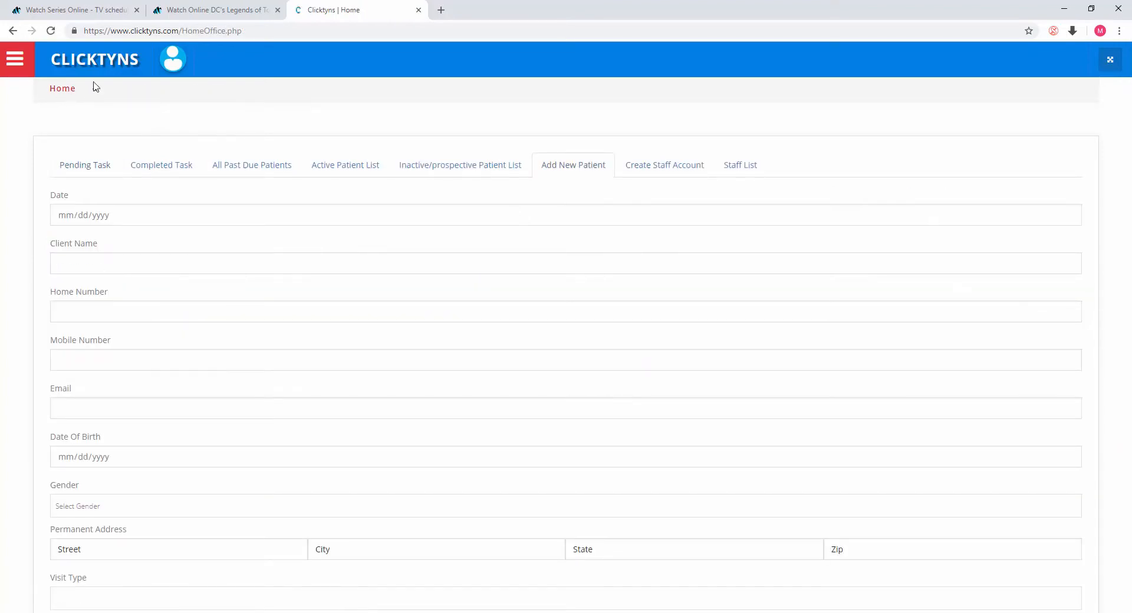
click(331, 164)
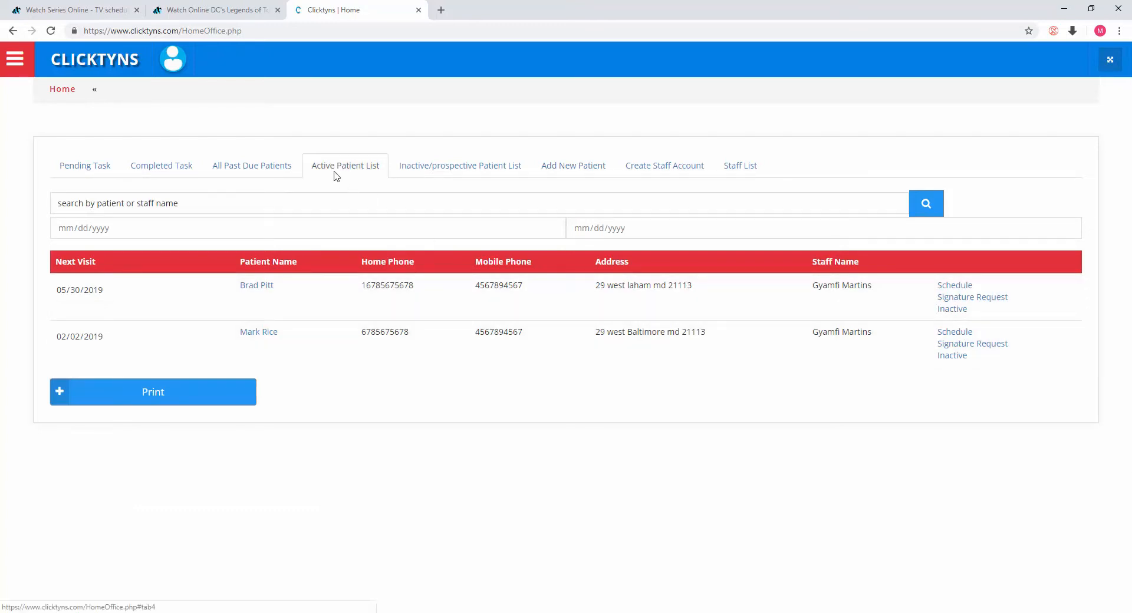
click(457, 172)
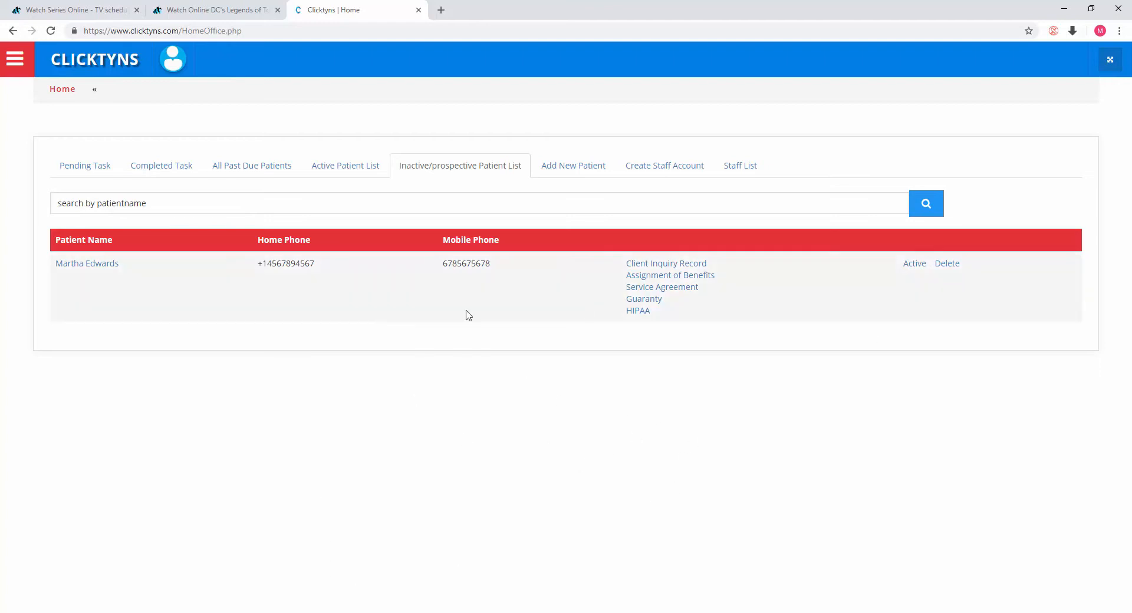
click(233, 204)
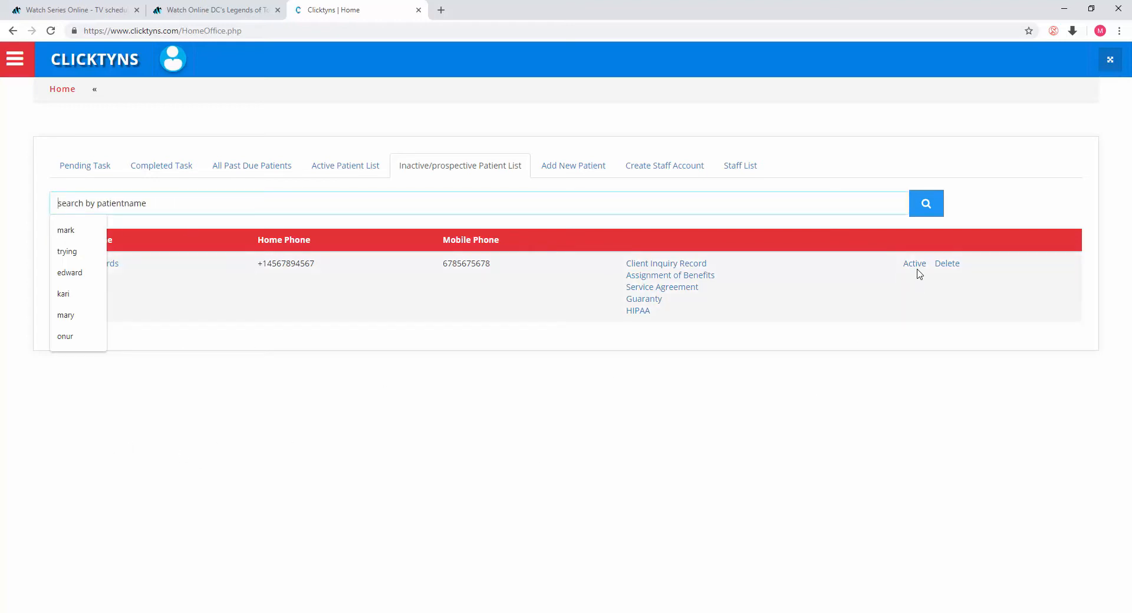
click(353, 175)
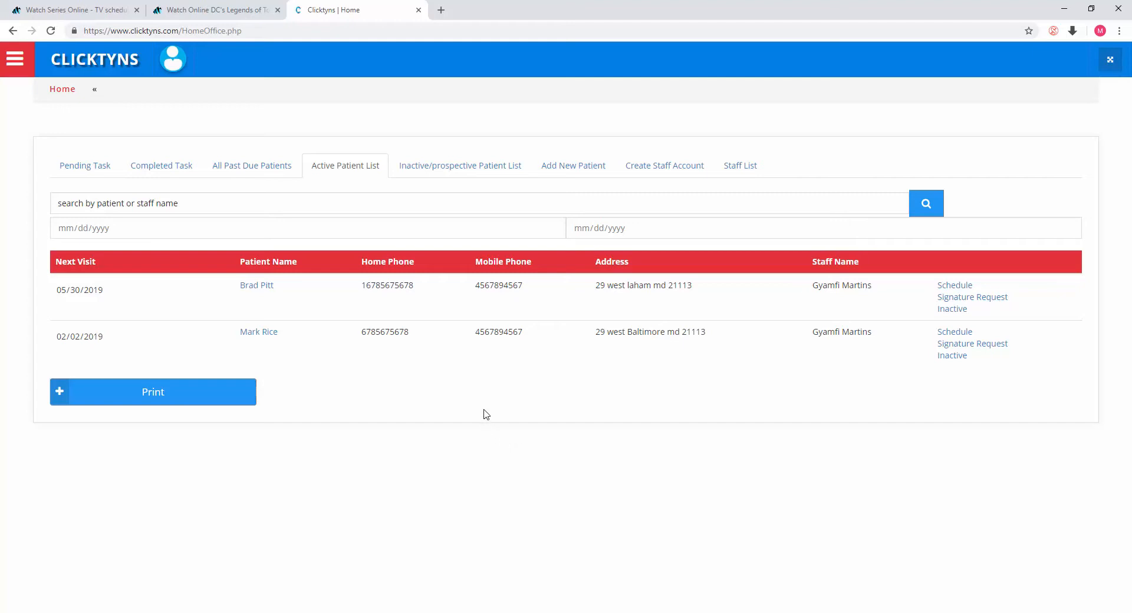
click(465, 166)
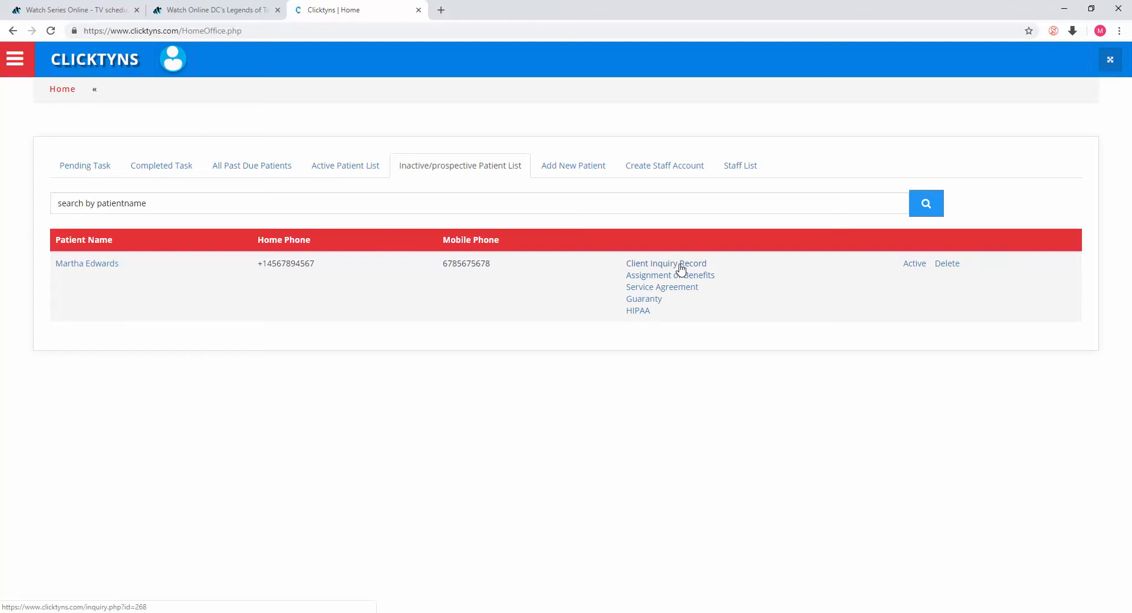
Step: Open the Add New Patient form and set its Date to 11/01/2018 with the date picker
click(565, 170)
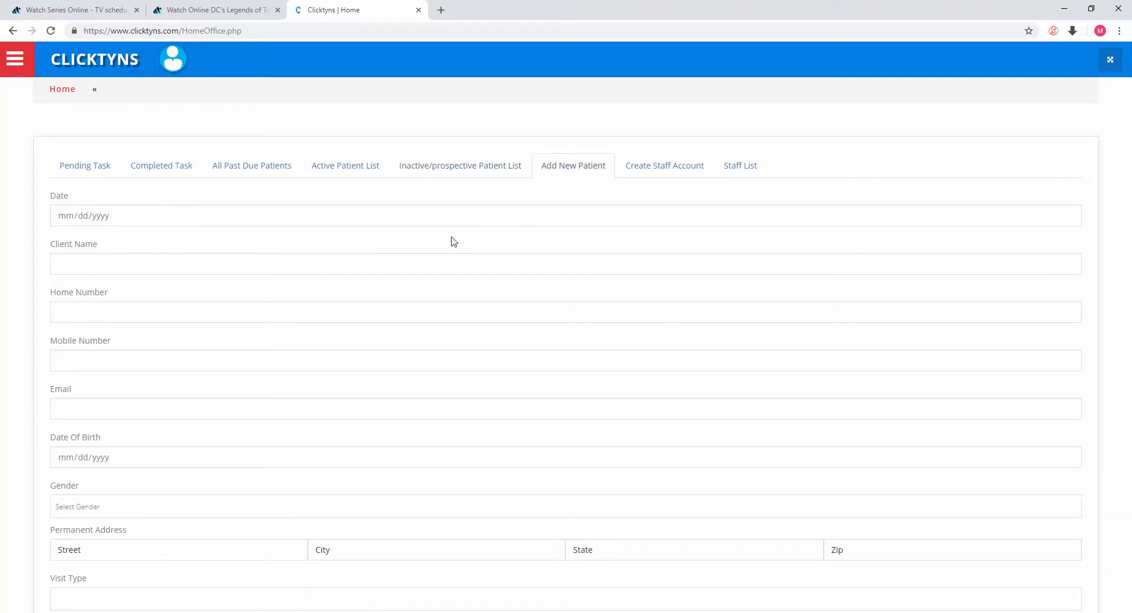
scroll(283, 200, down, 2)
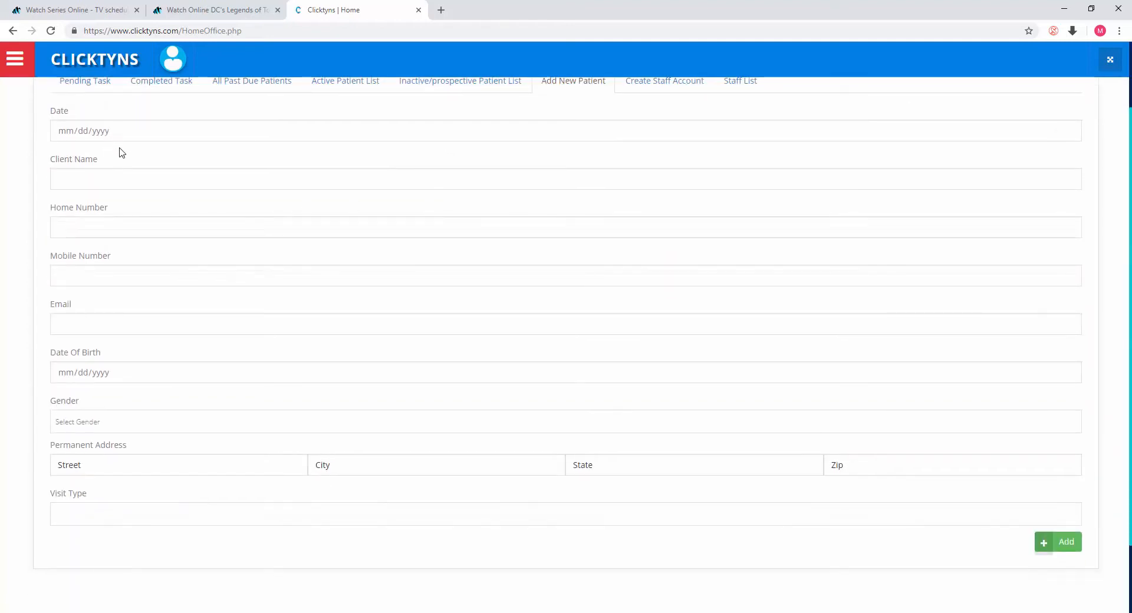
scroll(129, 393, up, 1)
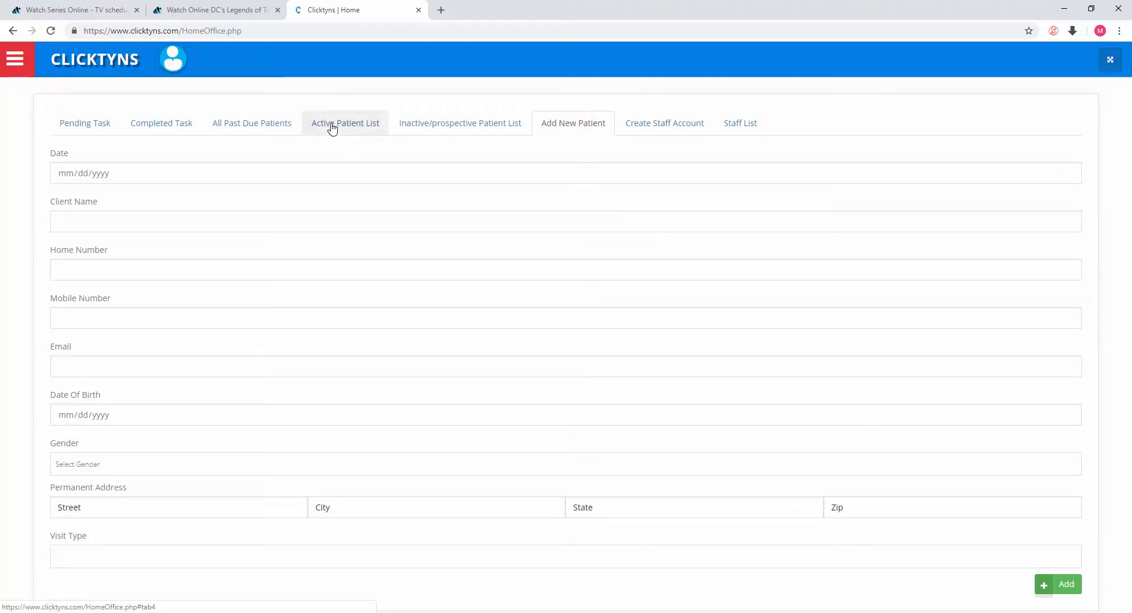
click(290, 176)
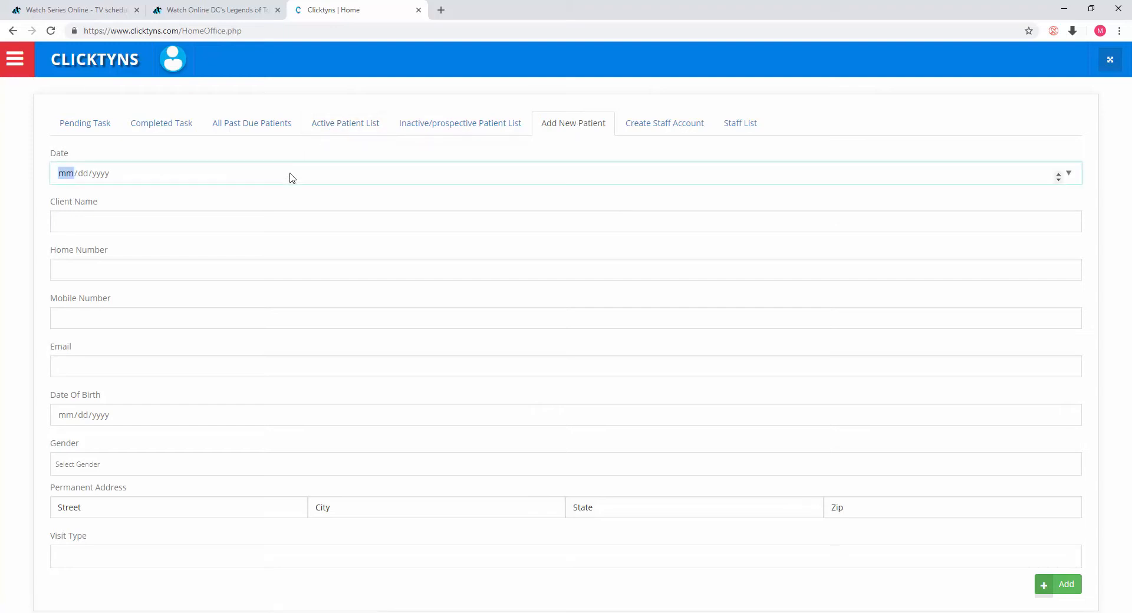
click(1068, 173)
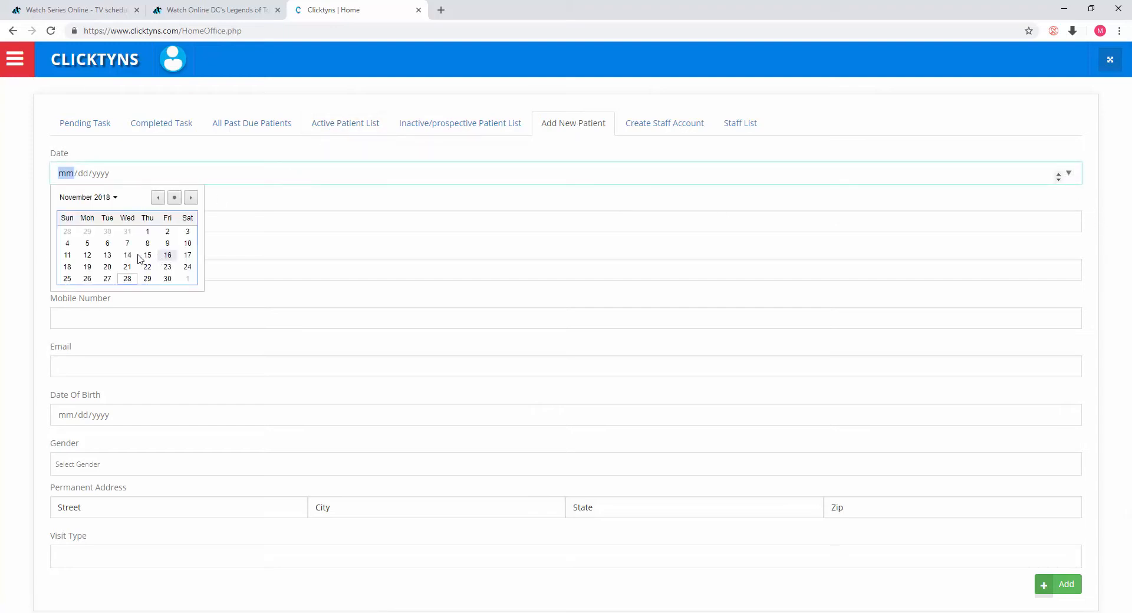
click(148, 231)
Step: Fill in the client's name, picking the autocomplete suggestion and trimming the trailing apostrophe-s
click(151, 218)
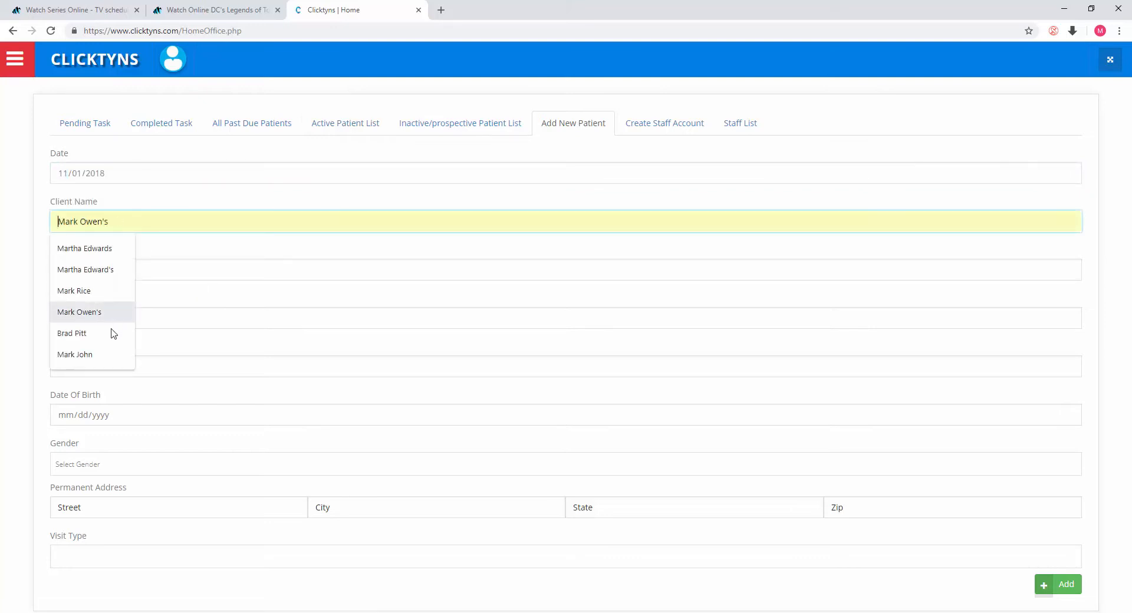
click(83, 314)
key(BackSpace)
key(BackSpace)
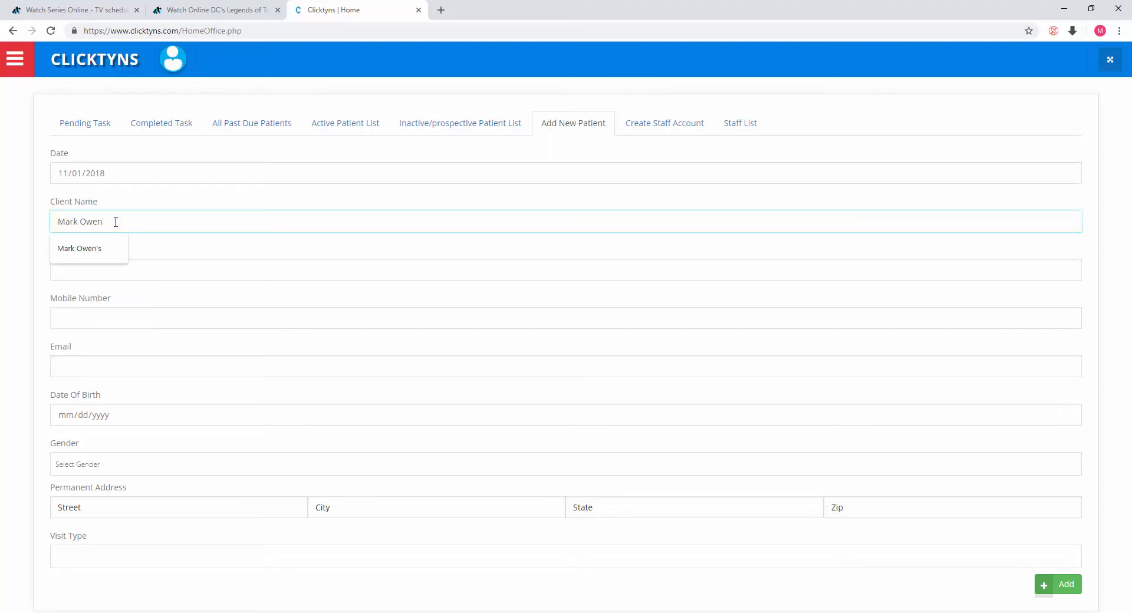
Step: Fill the home number, mobile number, email and permanent address fields from a saved browser autofill entry
click(184, 266)
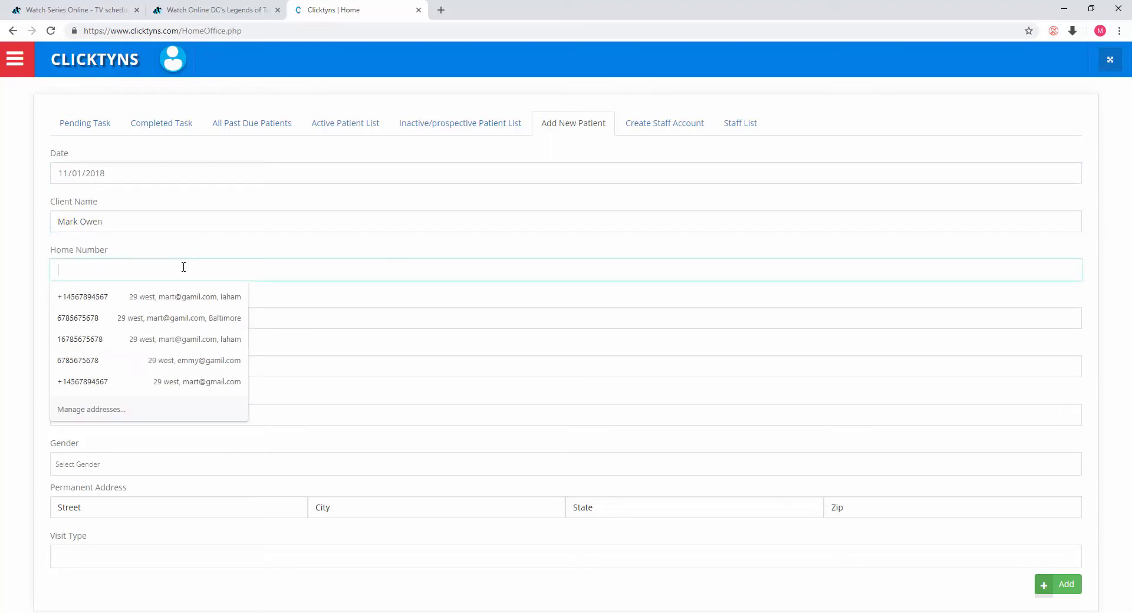
click(134, 297)
click(117, 327)
click(107, 364)
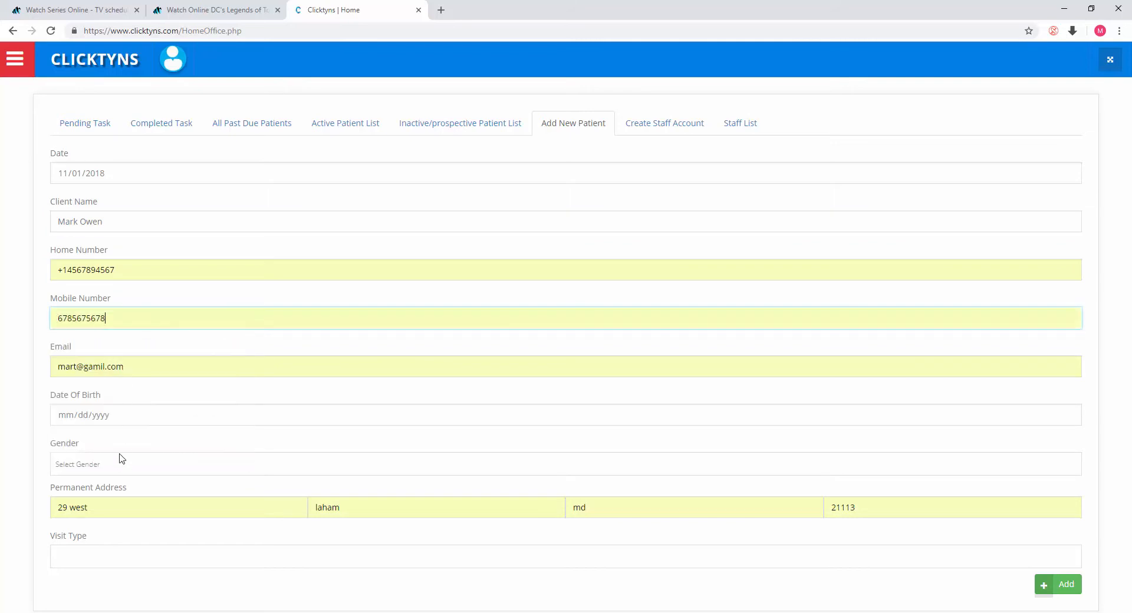
Step: Set the client's date of birth using the date picker
click(158, 422)
click(1068, 414)
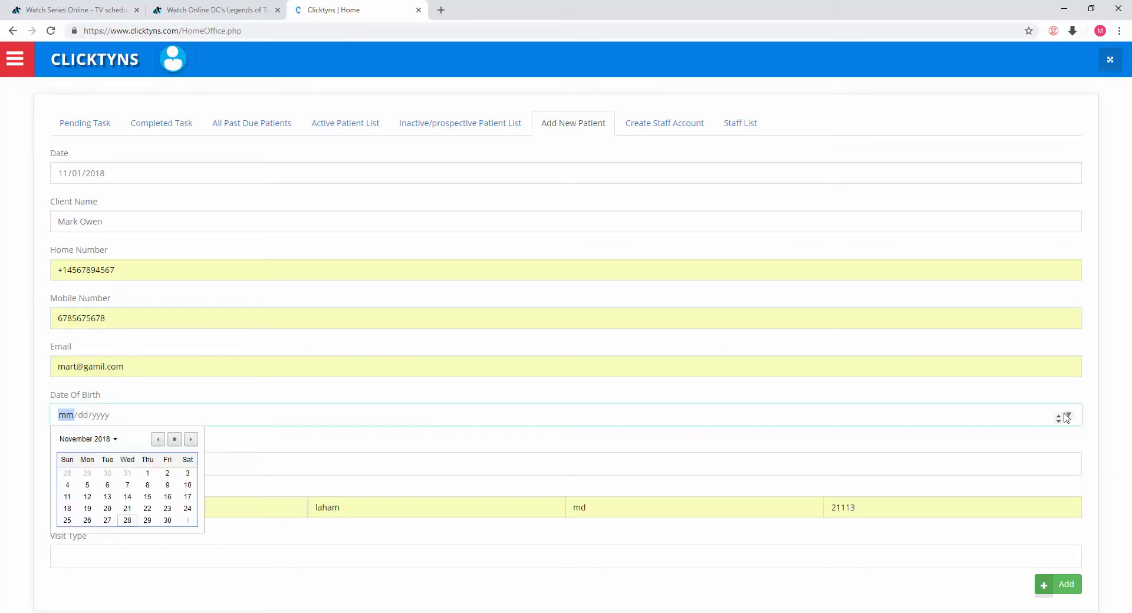
click(147, 473)
click(157, 180)
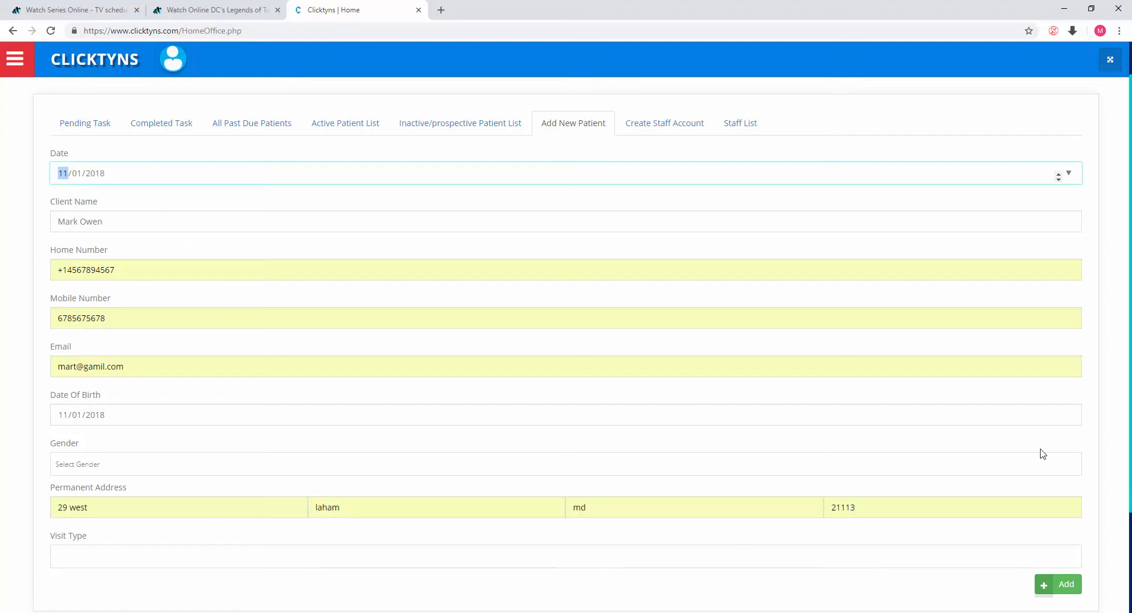
Step: Set the gender to M and the visit type to Monthly
click(1055, 470)
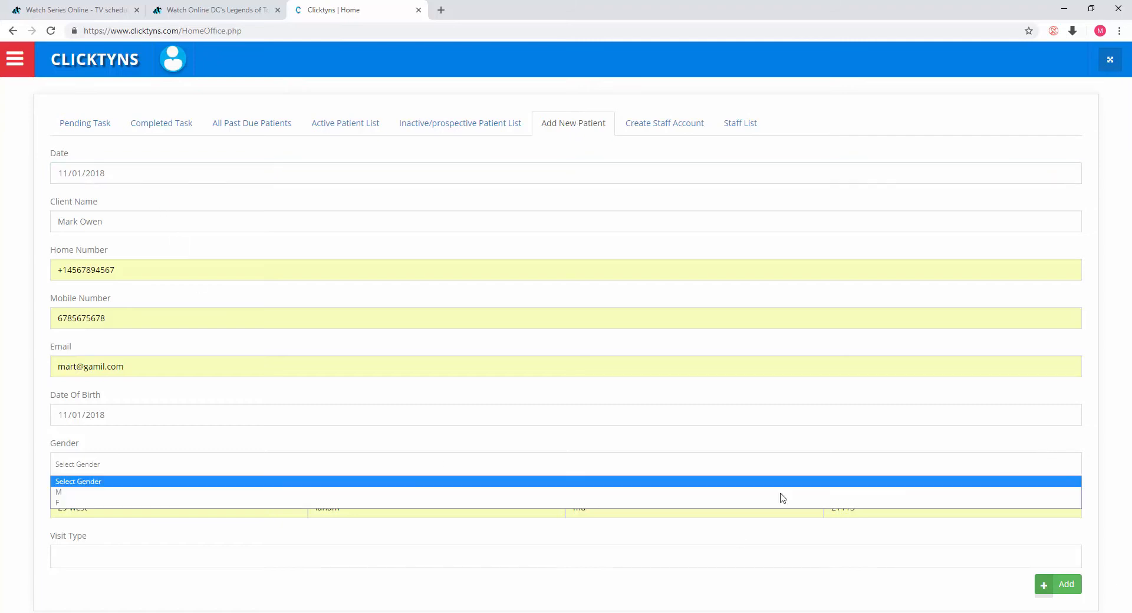
click(71, 492)
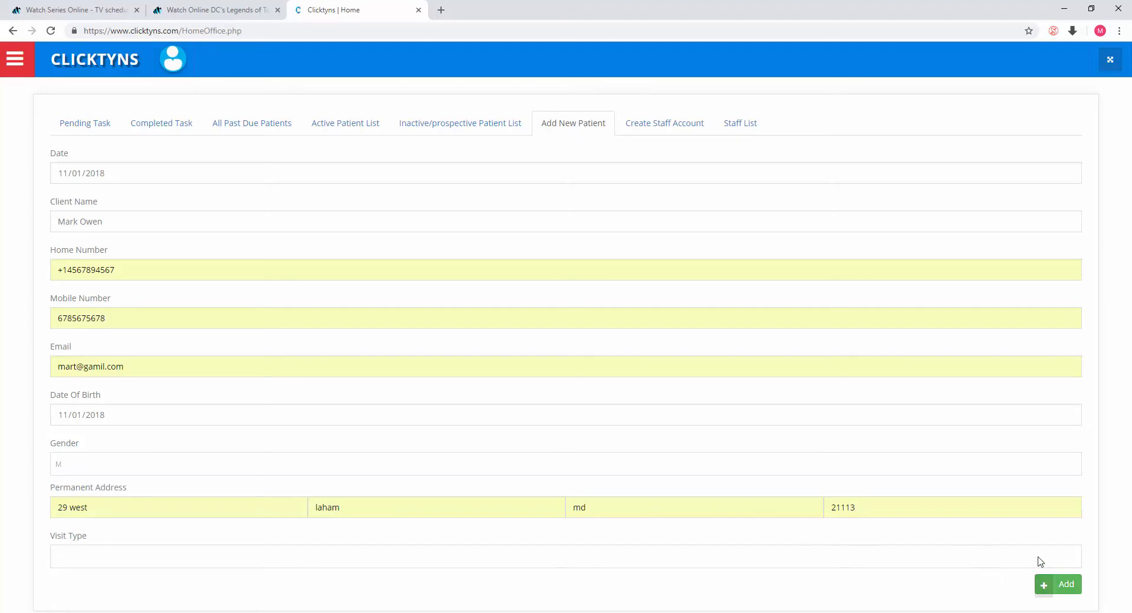
scroll(1018, 531, down, 2)
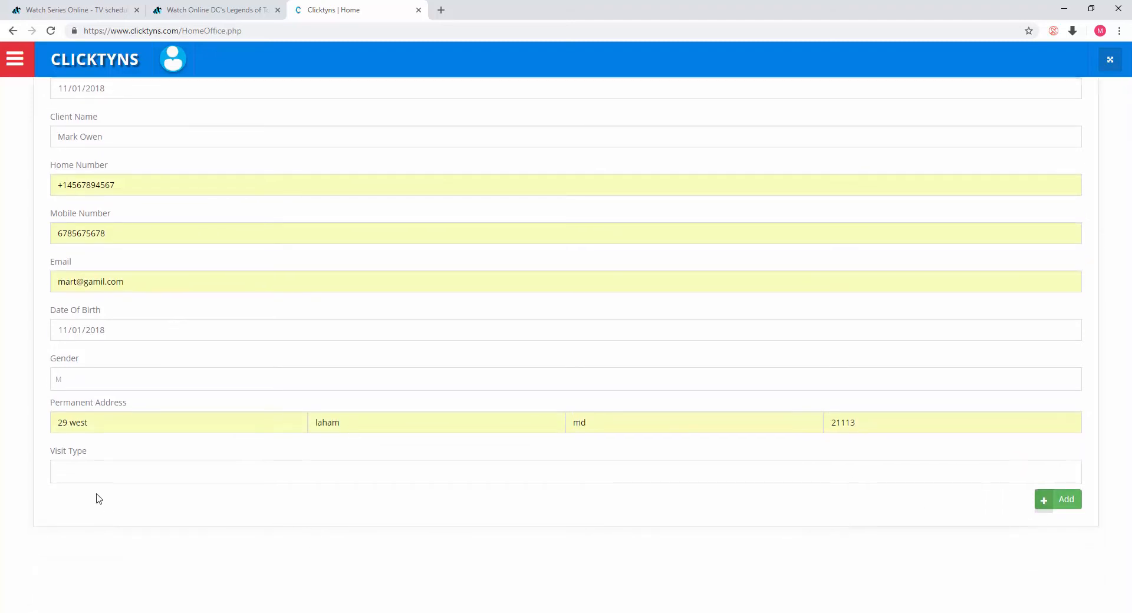
click(139, 475)
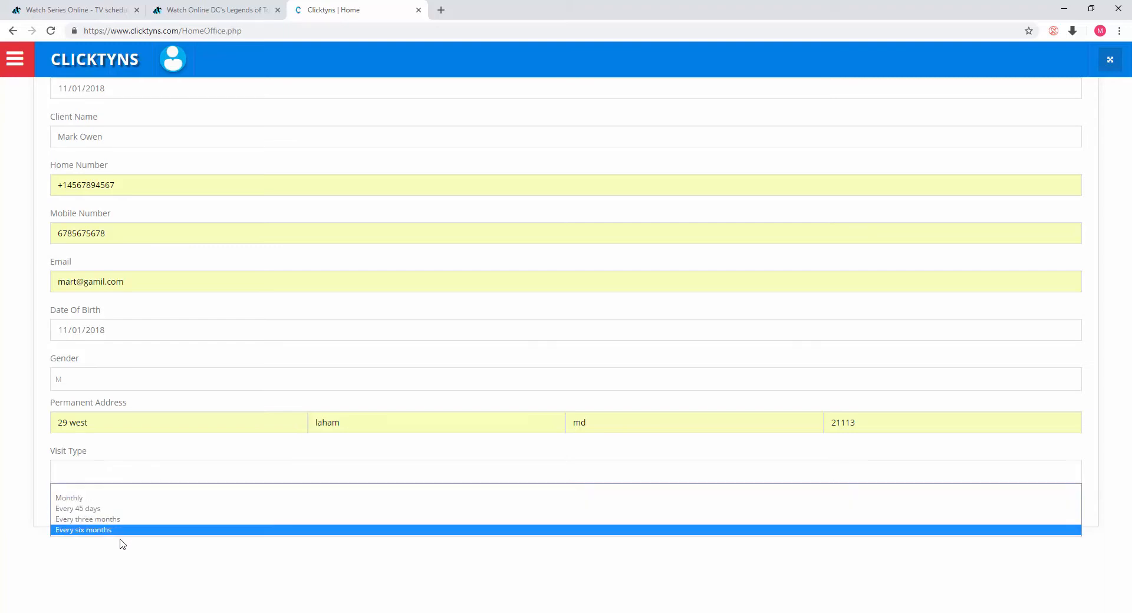
click(126, 499)
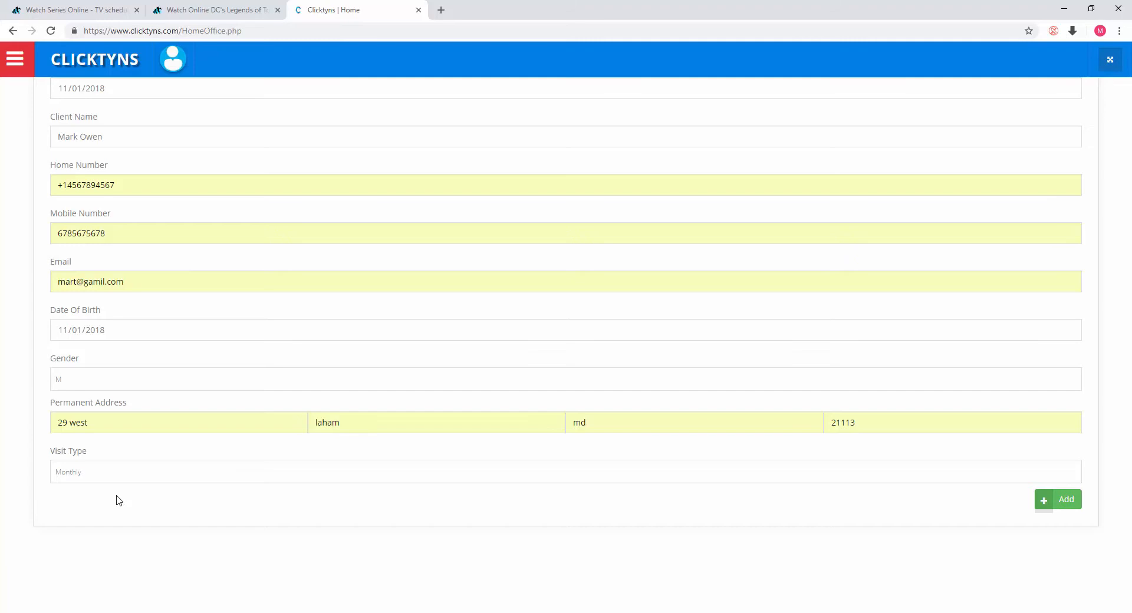
Step: Add the new patient and open the Active Patient List
click(1068, 502)
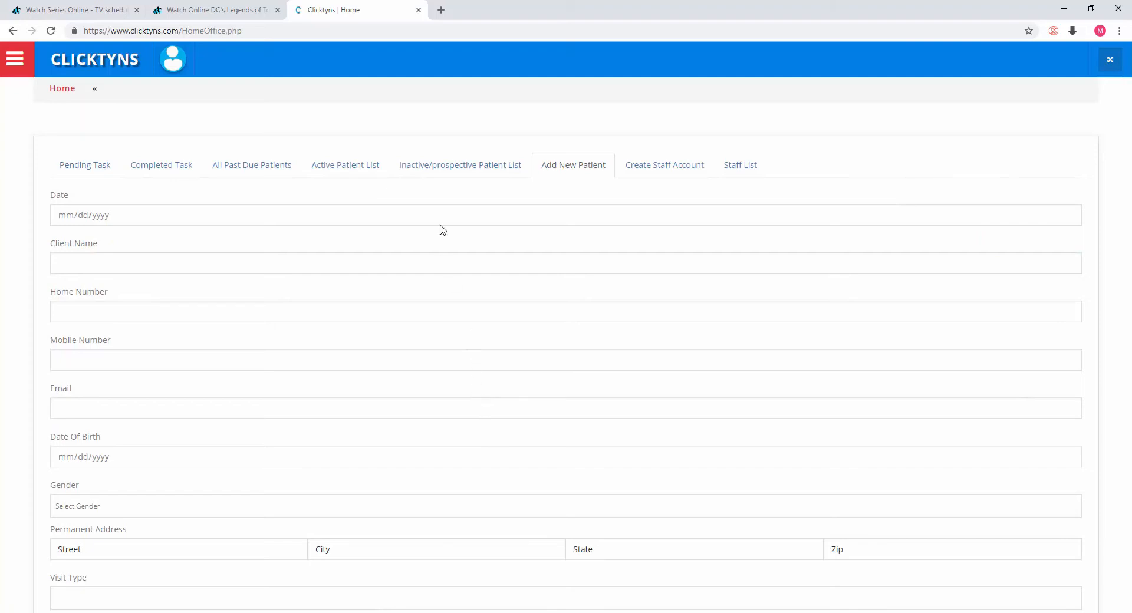
click(339, 167)
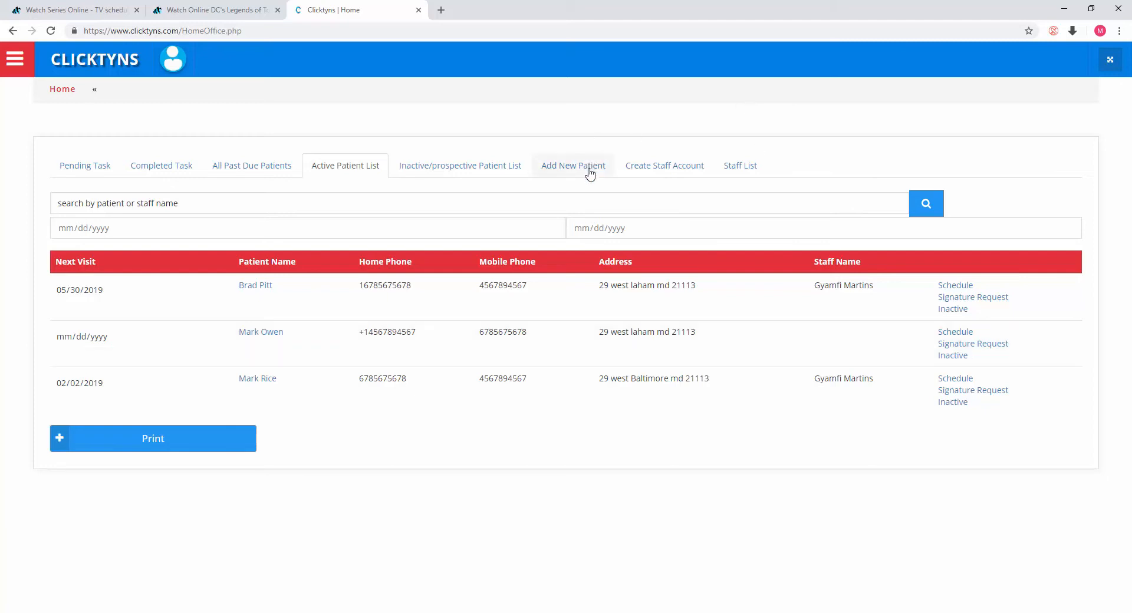
Step: Browse the Create Staff Account form and its user type options, then open the Staff List
click(665, 162)
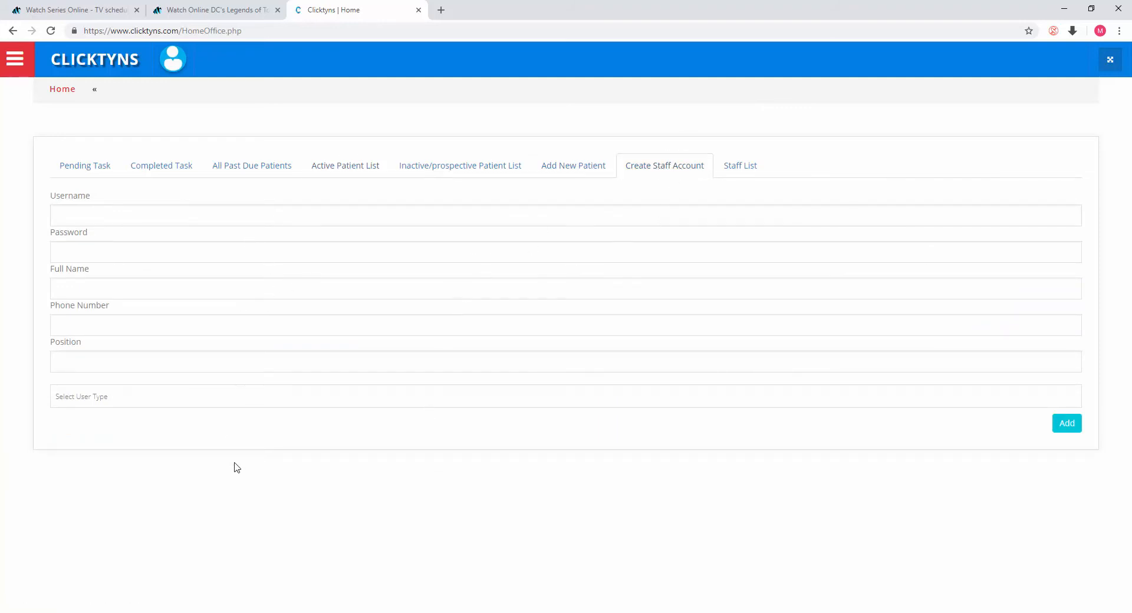
click(281, 401)
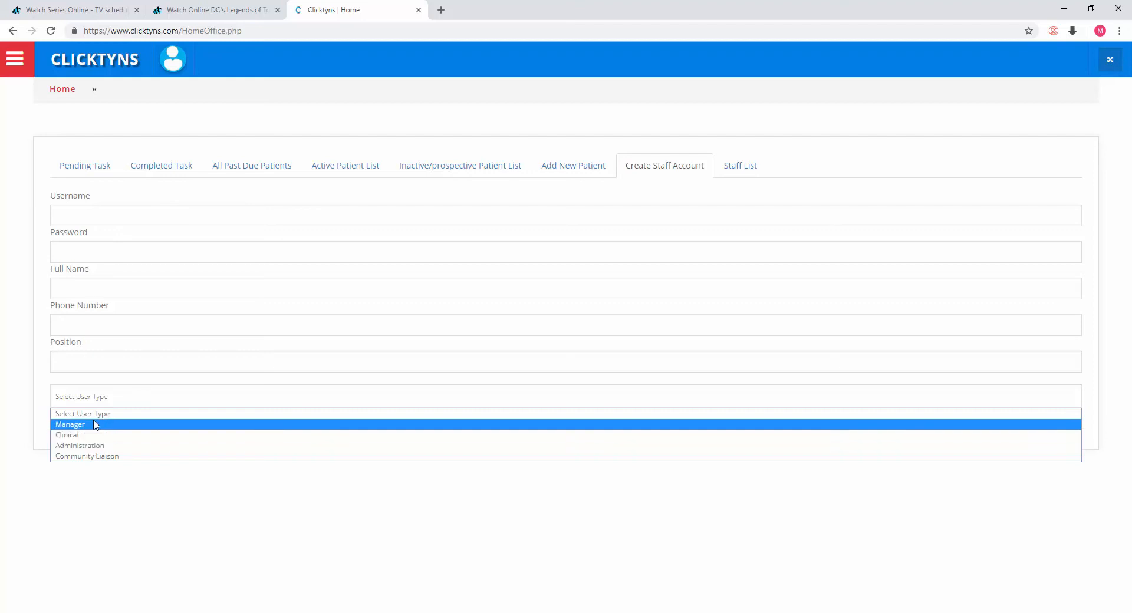
click(445, 535)
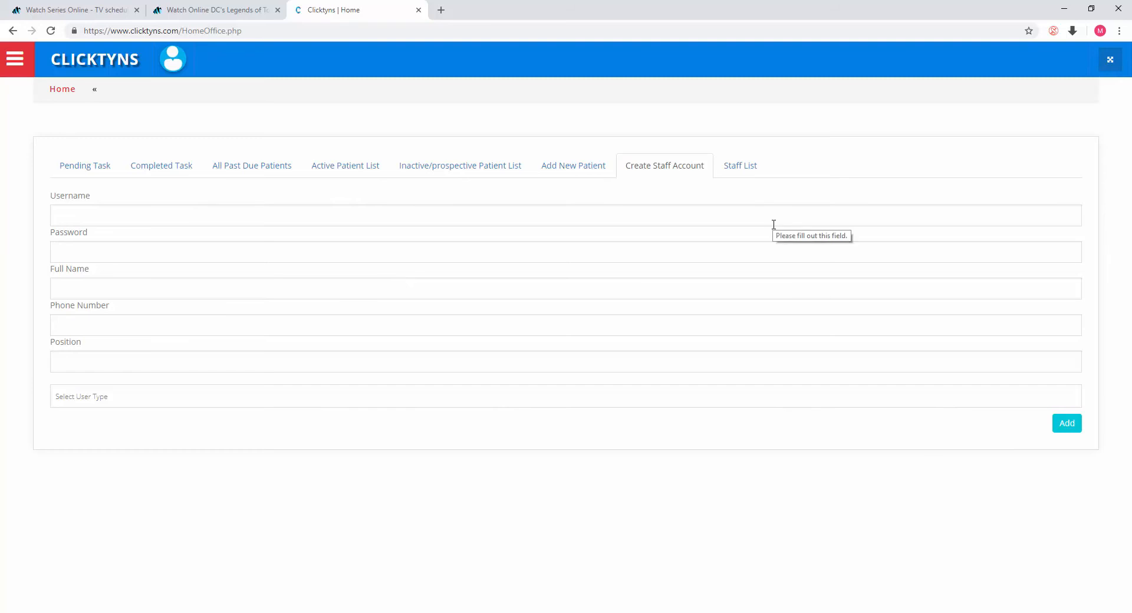
click(753, 174)
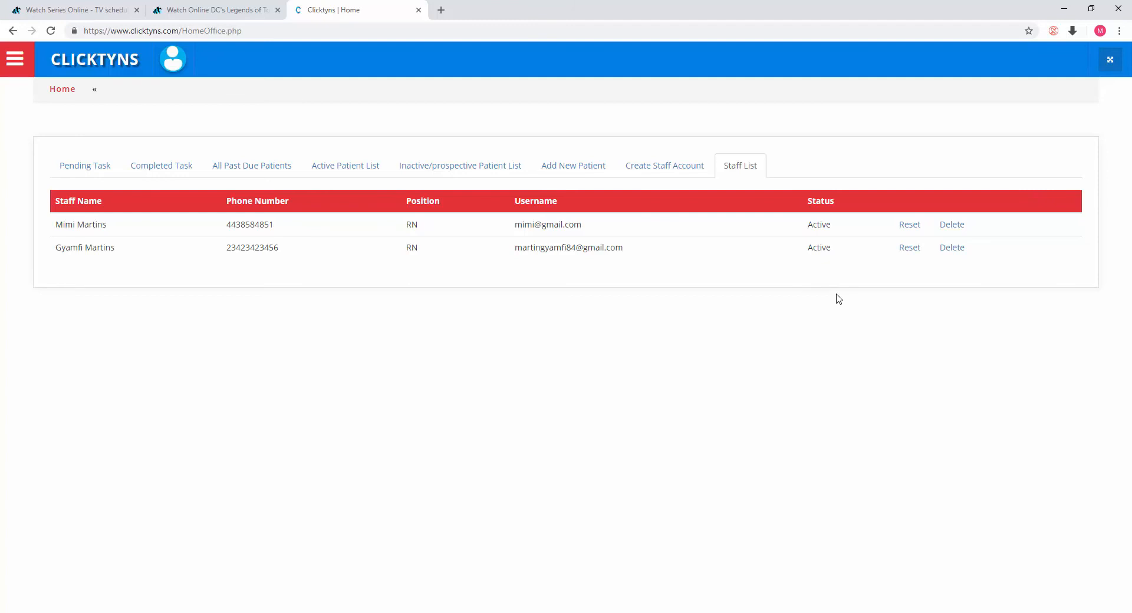
Step: Open the logged-in user's Profile page with name, mobile number, position and signature
click(1109, 61)
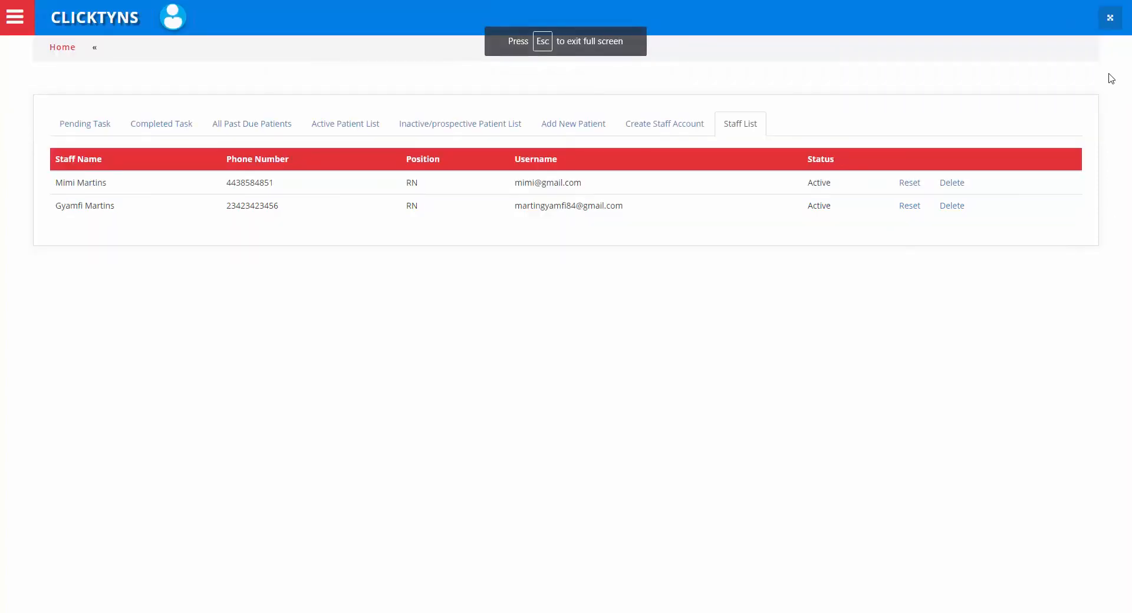
click(1111, 20)
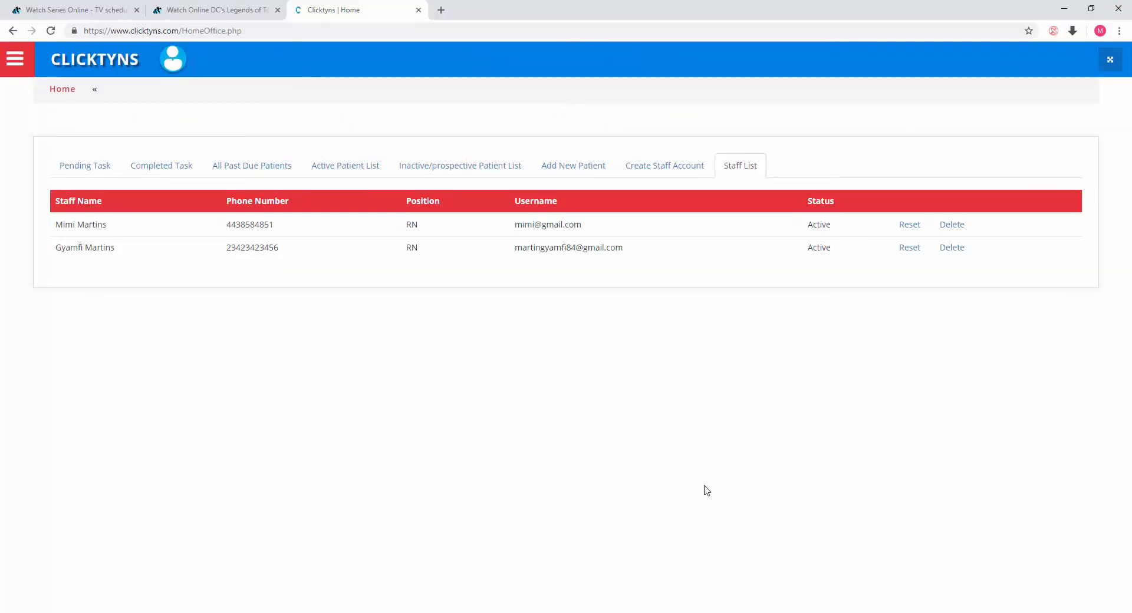
click(175, 58)
click(195, 86)
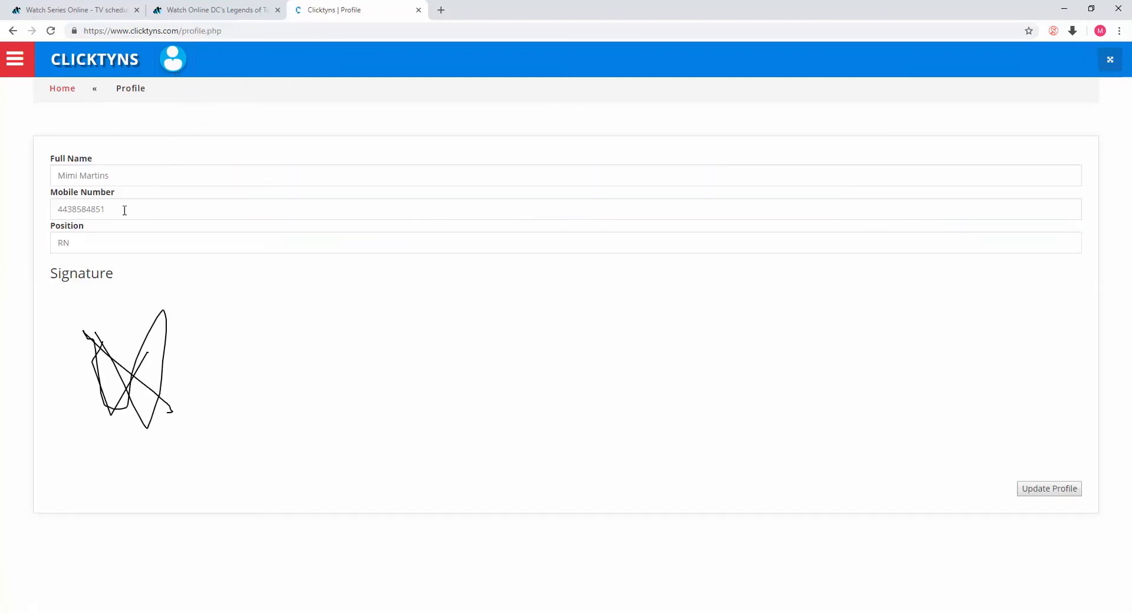
click(141, 181)
click(172, 64)
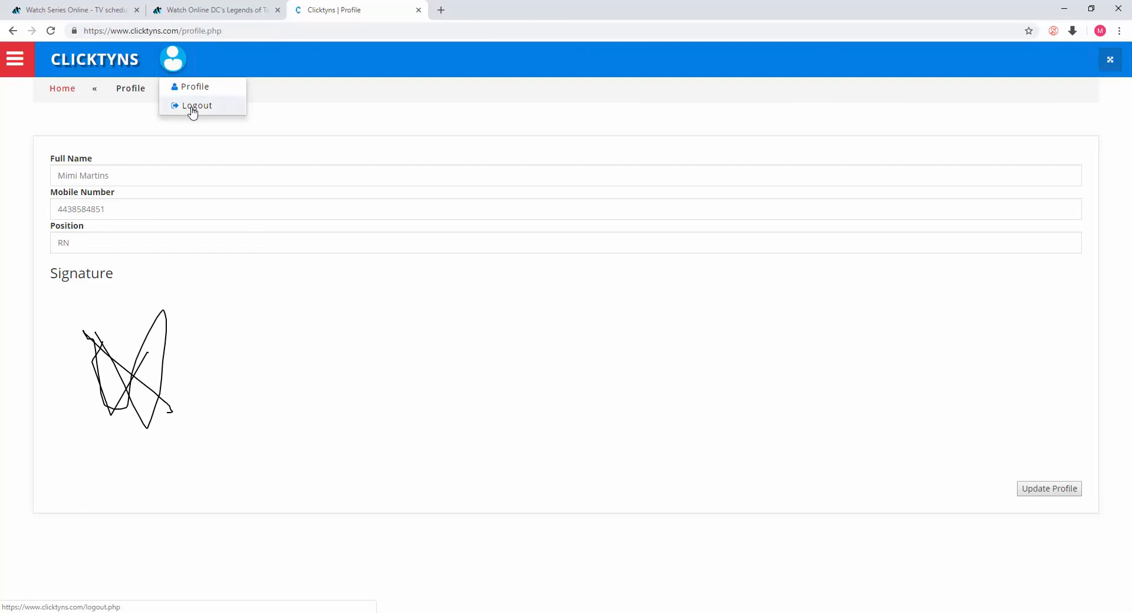
Step: Open the FAQ page and then the Feedback page from the side menu
click(17, 65)
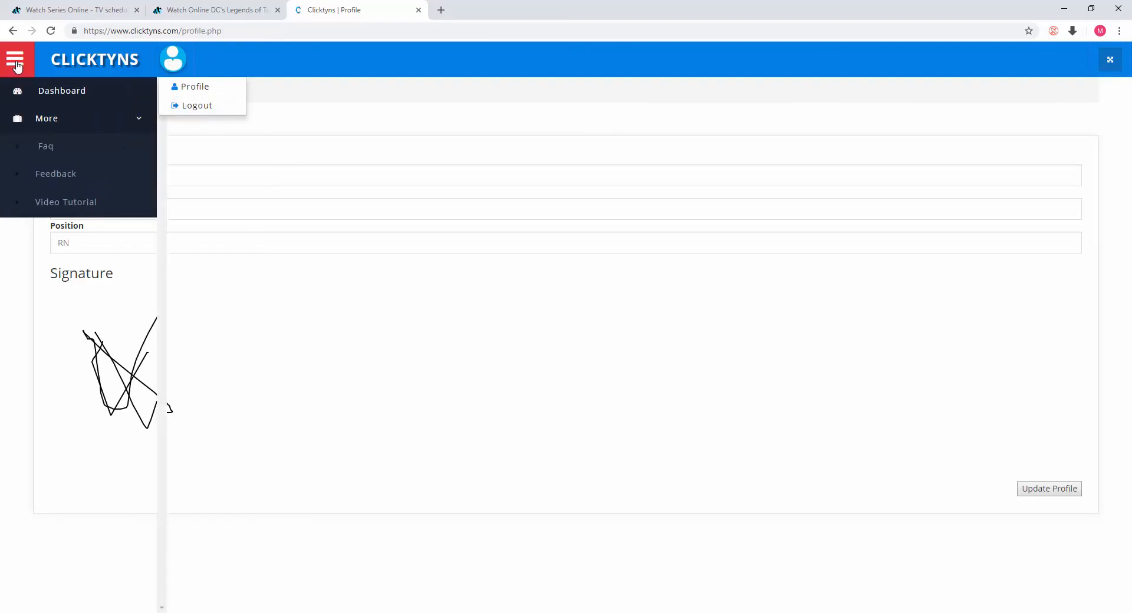
click(42, 151)
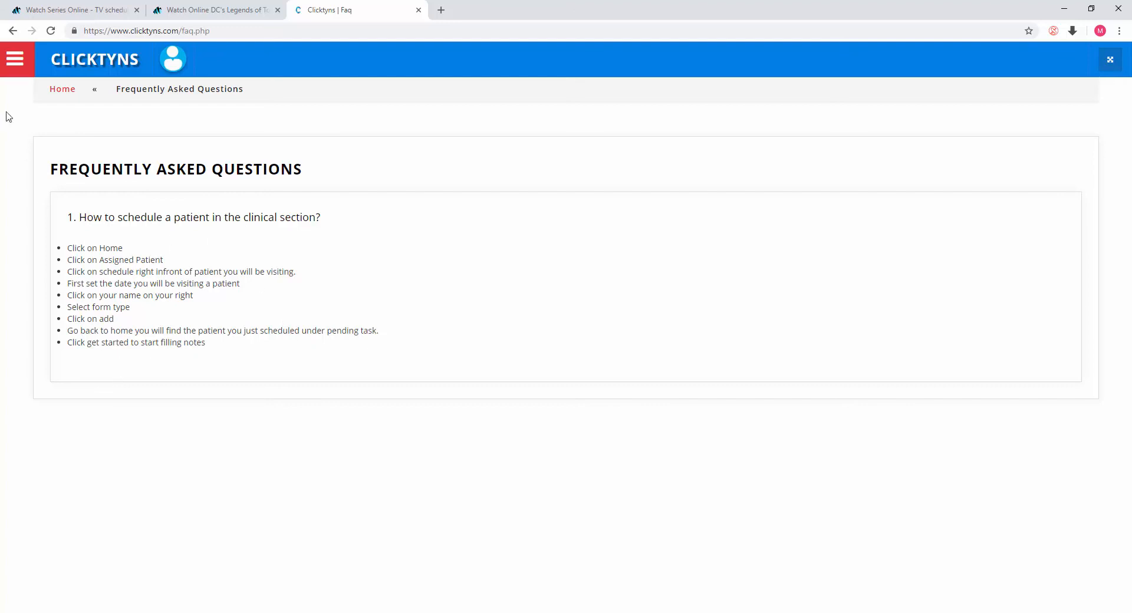
click(14, 68)
click(59, 176)
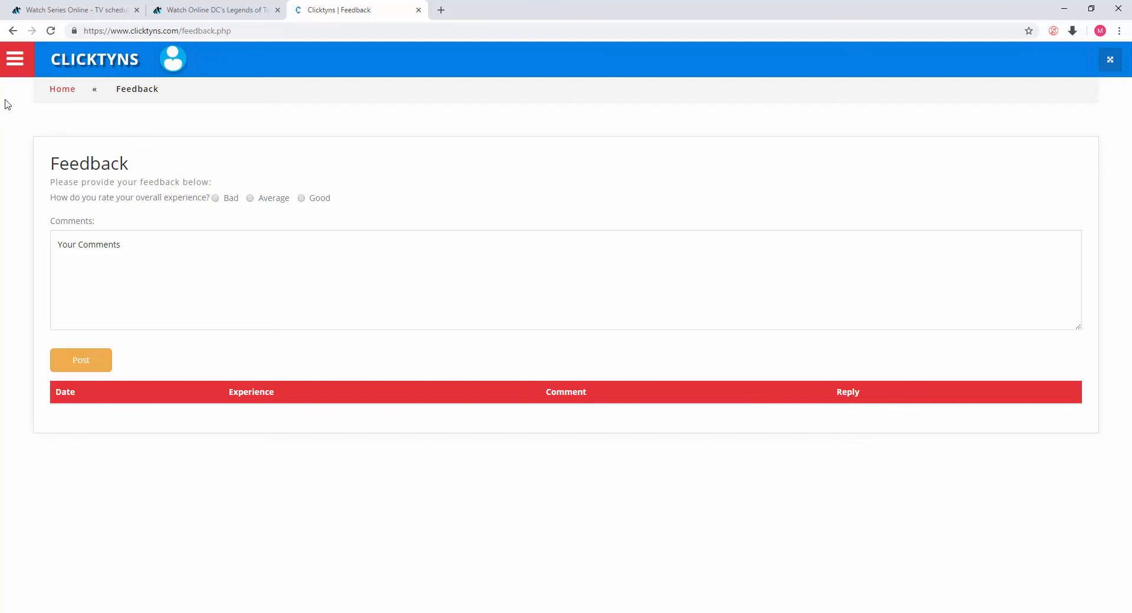
Step: Open the Video Tutorial page from the side menu
click(16, 62)
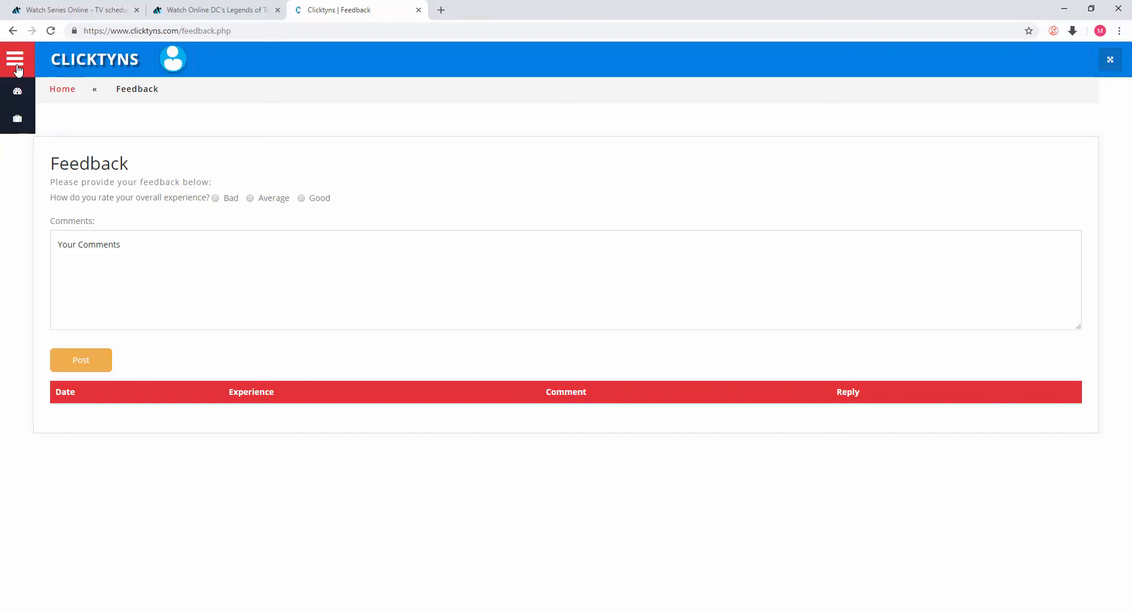
click(18, 67)
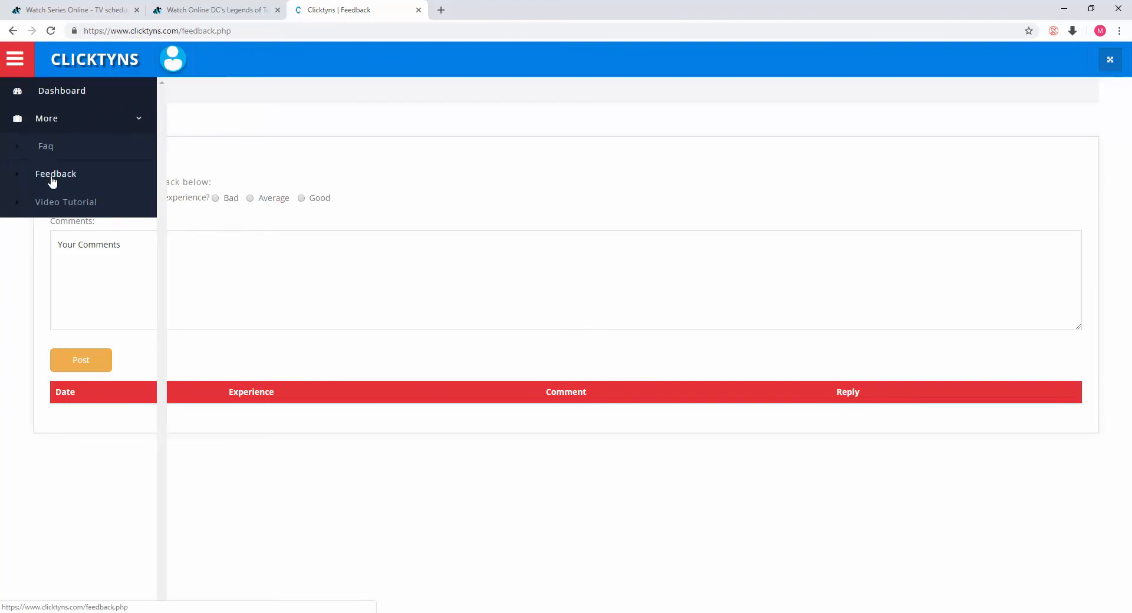
click(61, 210)
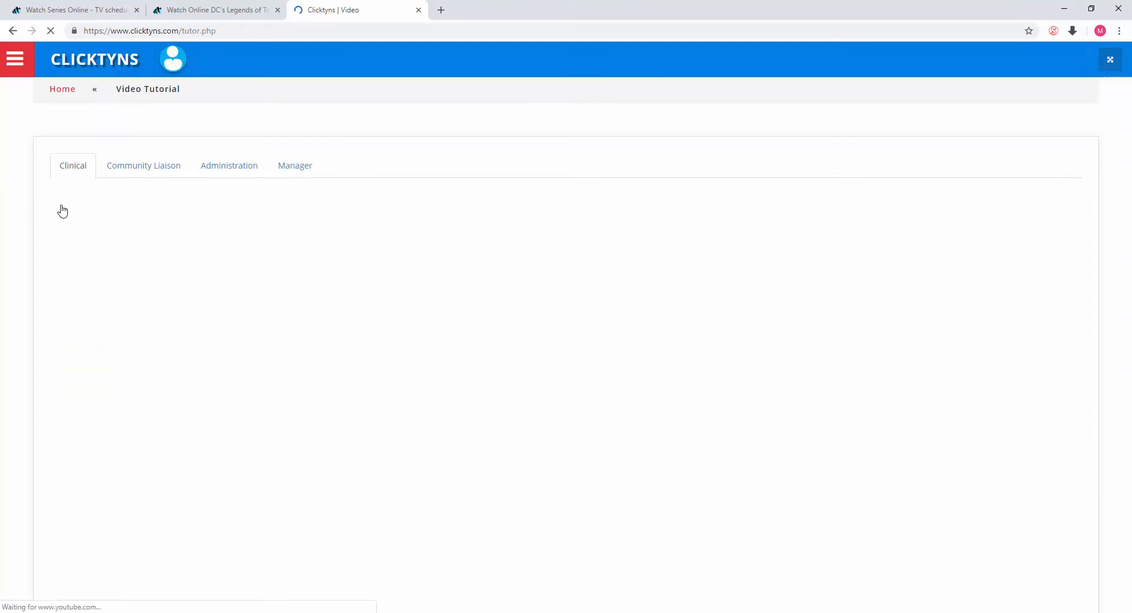